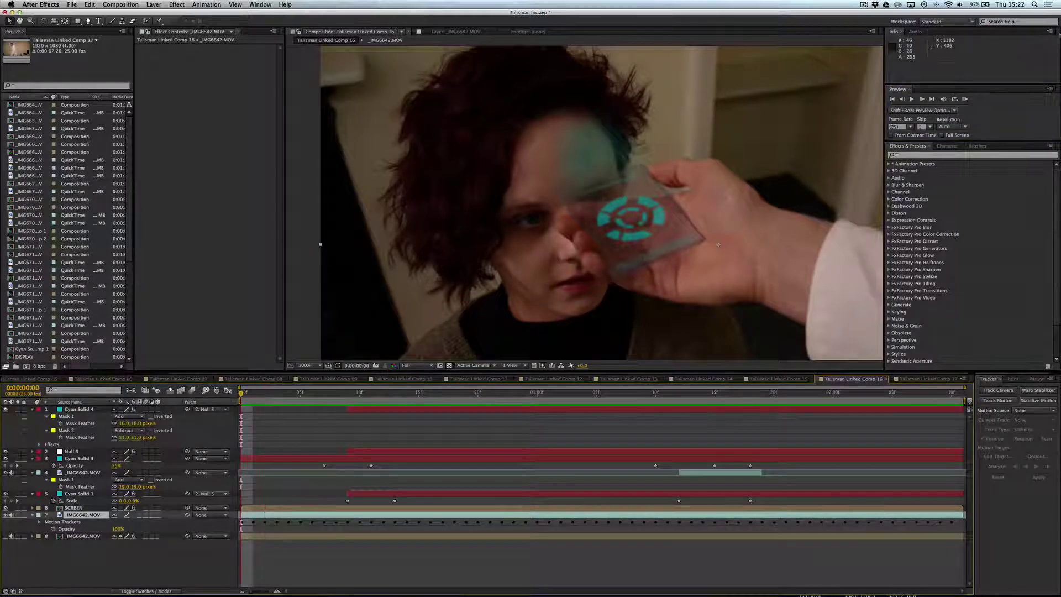
click(911, 99)
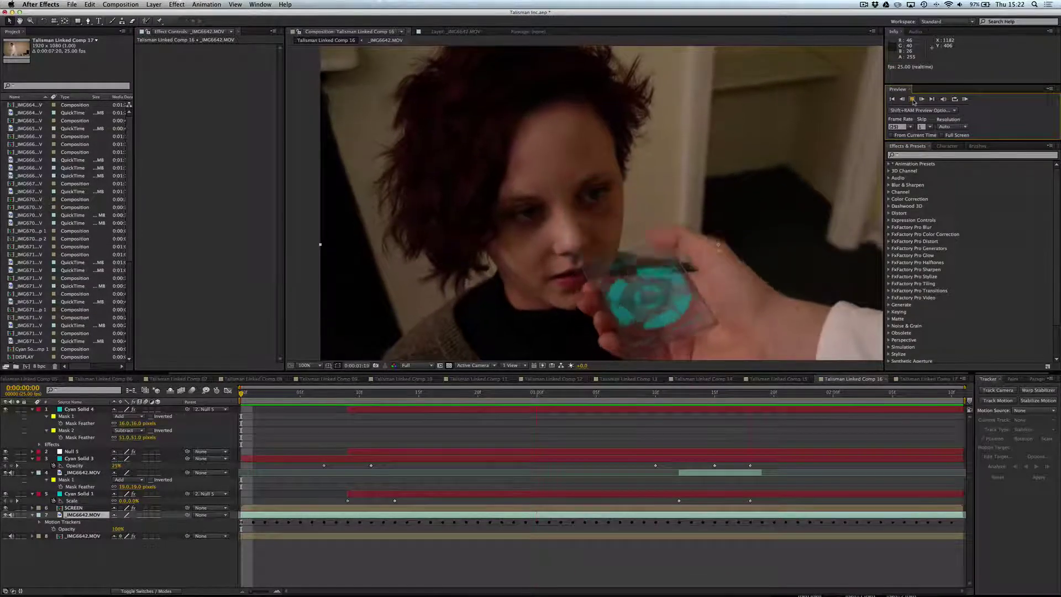
click(912, 99)
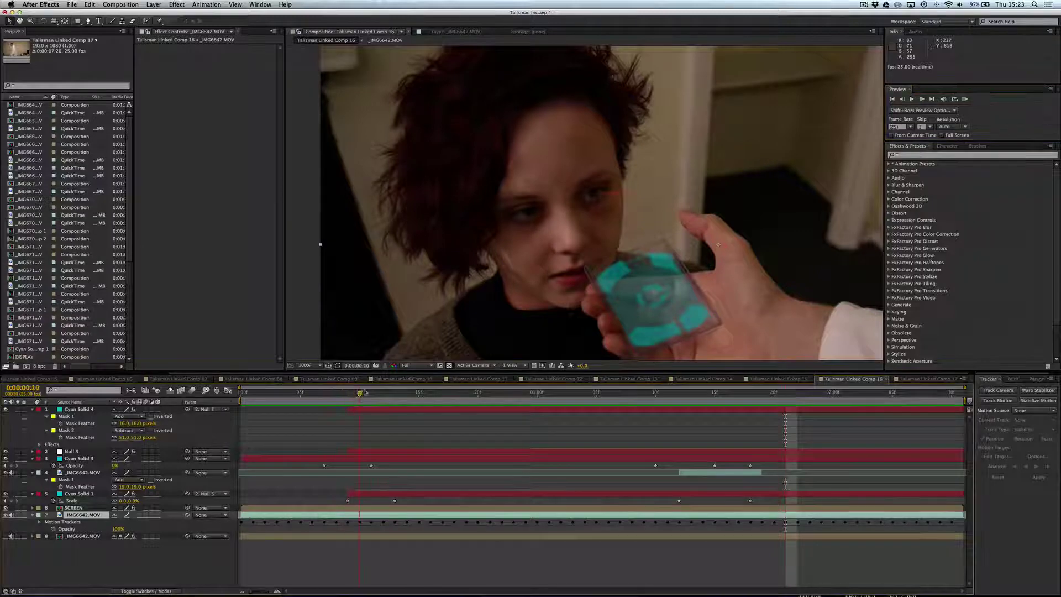
click(371, 392)
drag(371, 392, 513, 394)
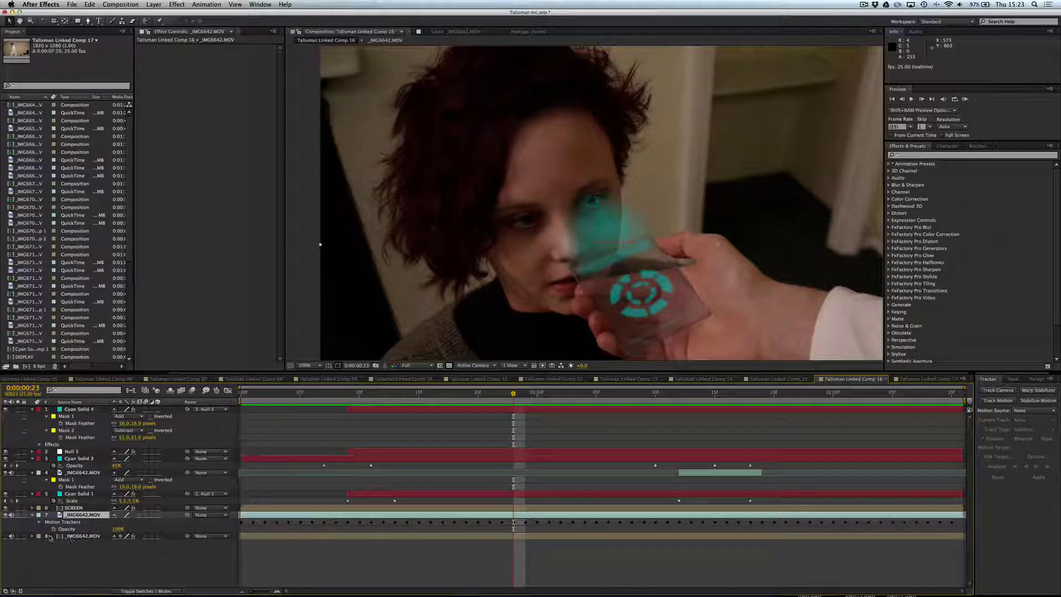
click(11, 536)
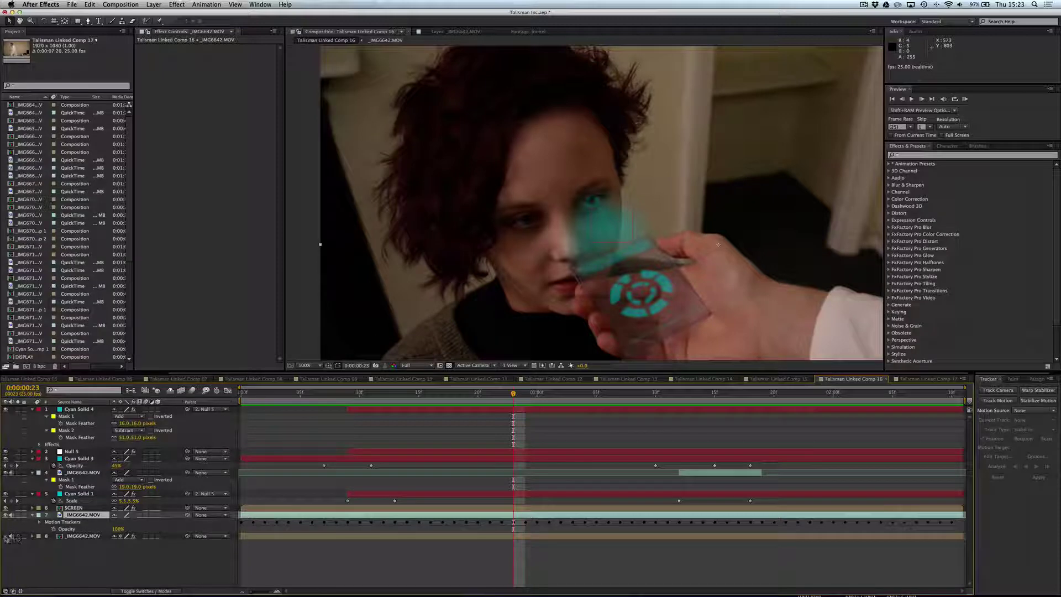
click(18, 539)
click(18, 538)
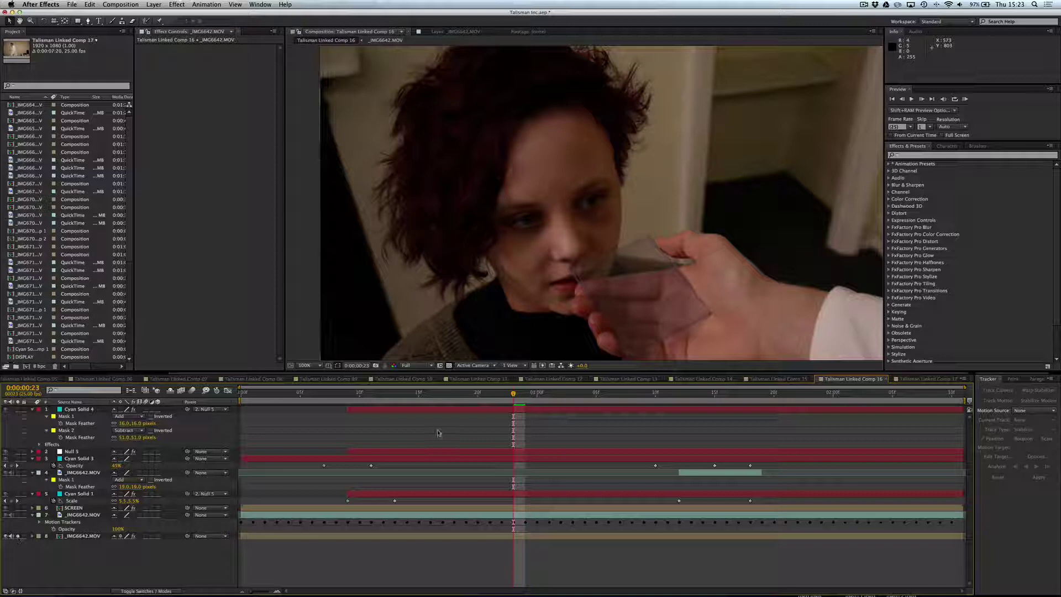
click(965, 99)
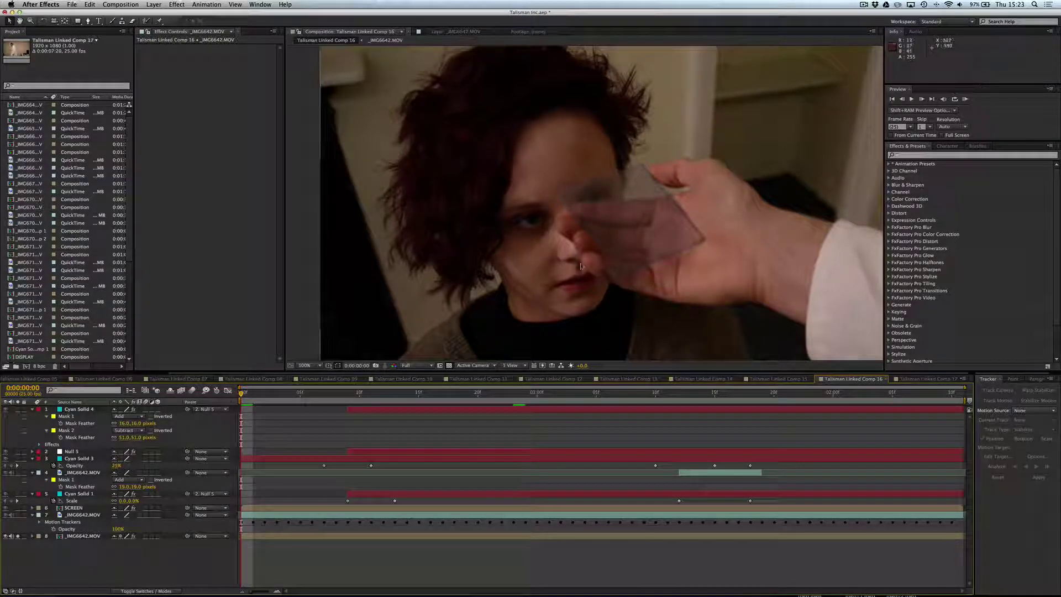
click(964, 100)
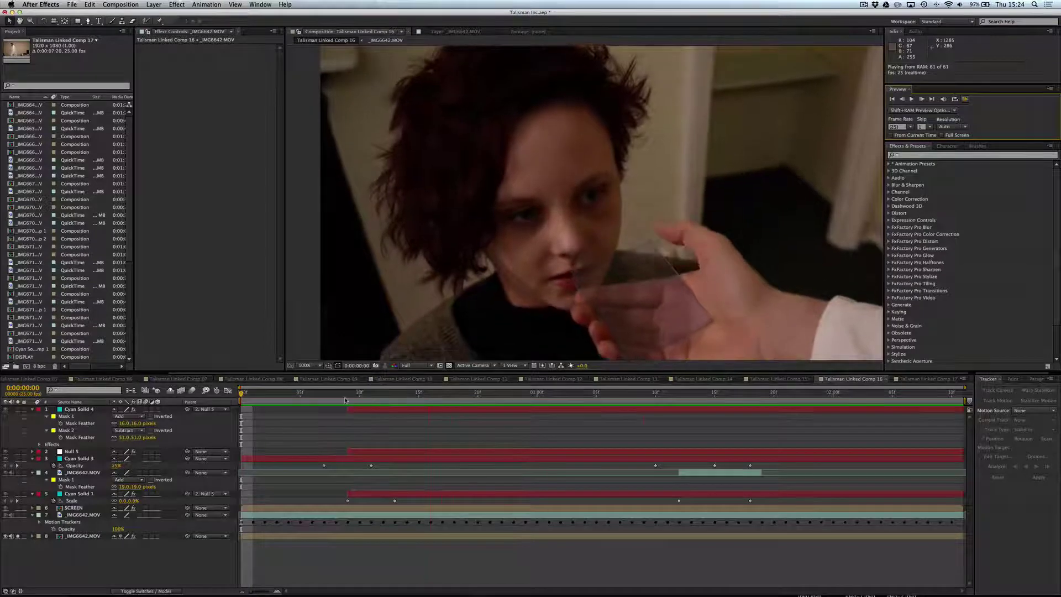
key(space)
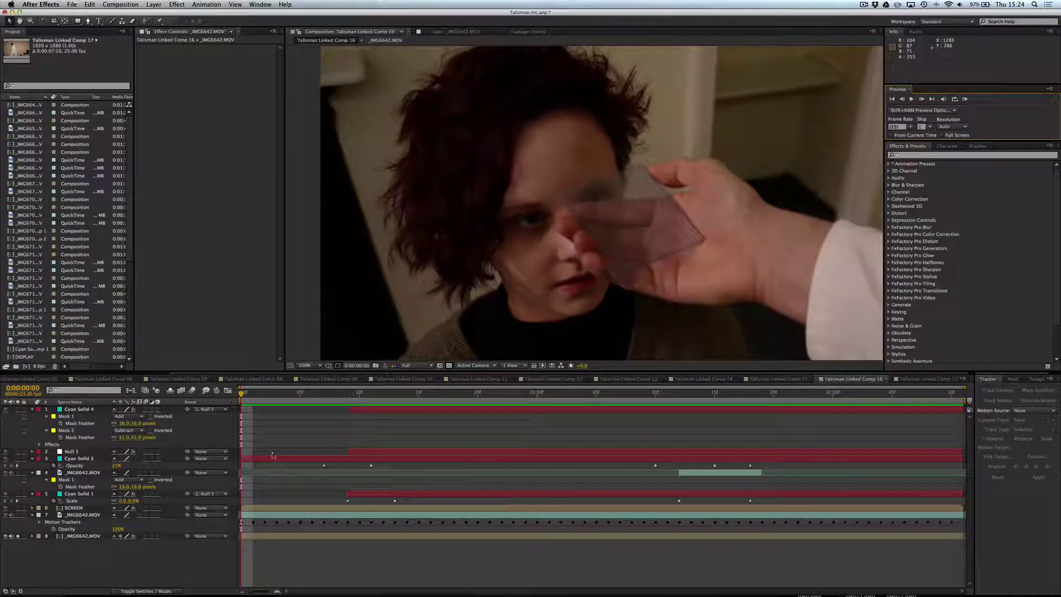
click(4, 537)
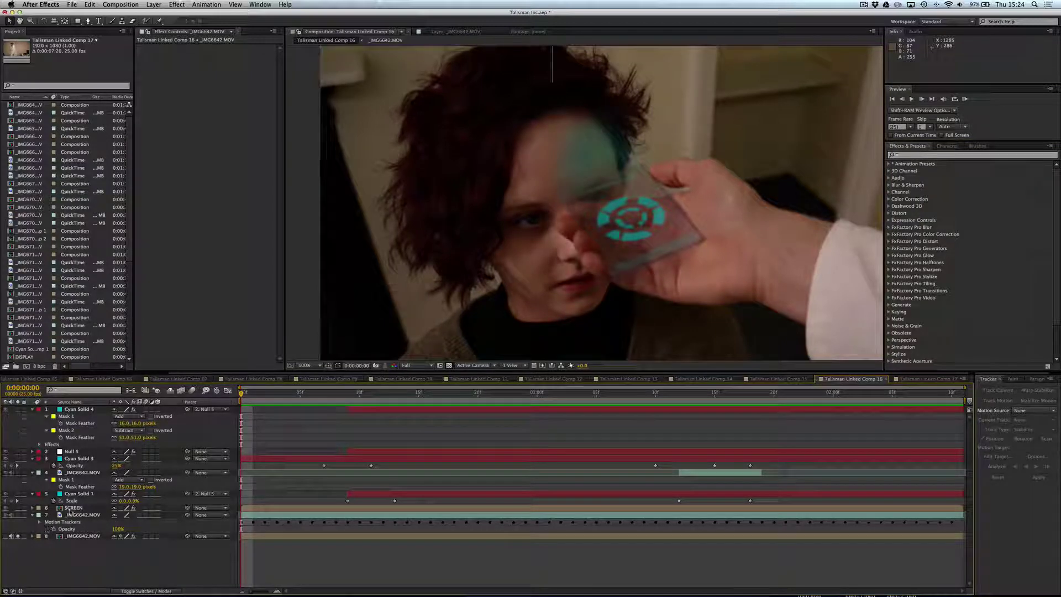
Step: Inside SCREEN's DISPLAY precomp, switch Black Solid 1 on as a black background
double_click(71, 509)
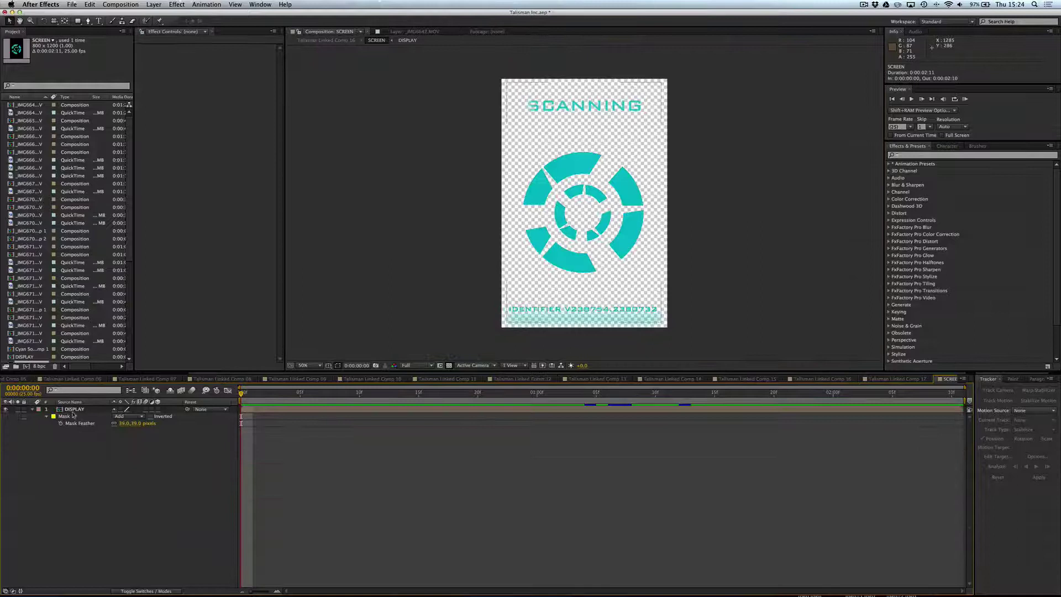
double_click(74, 410)
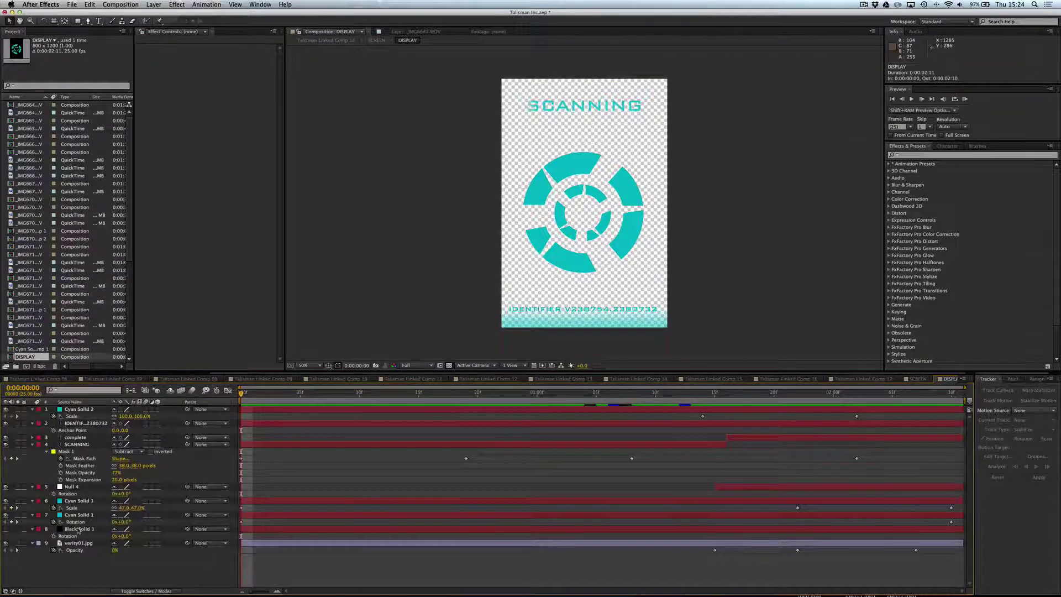
click(77, 529)
click(5, 529)
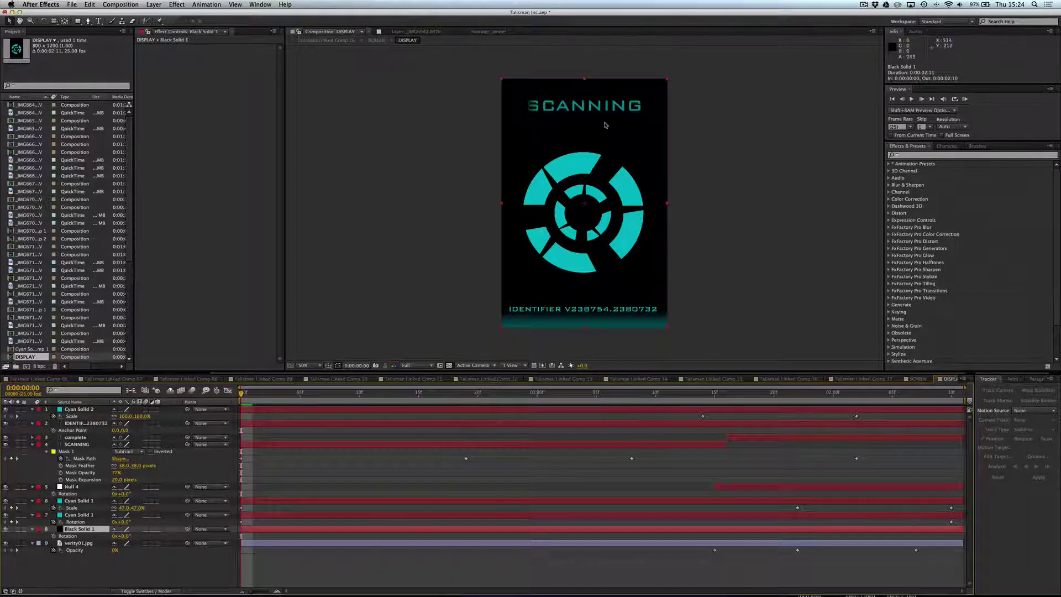
Step: Go back to Talisman Linked Comp 16 through the comp tabs
click(862, 379)
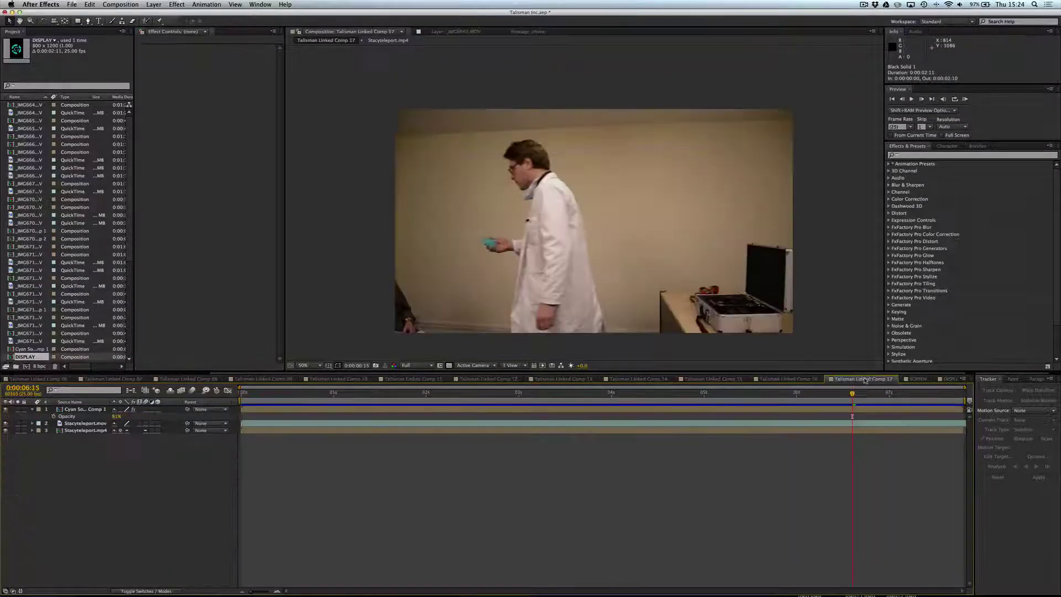
click(914, 379)
click(782, 379)
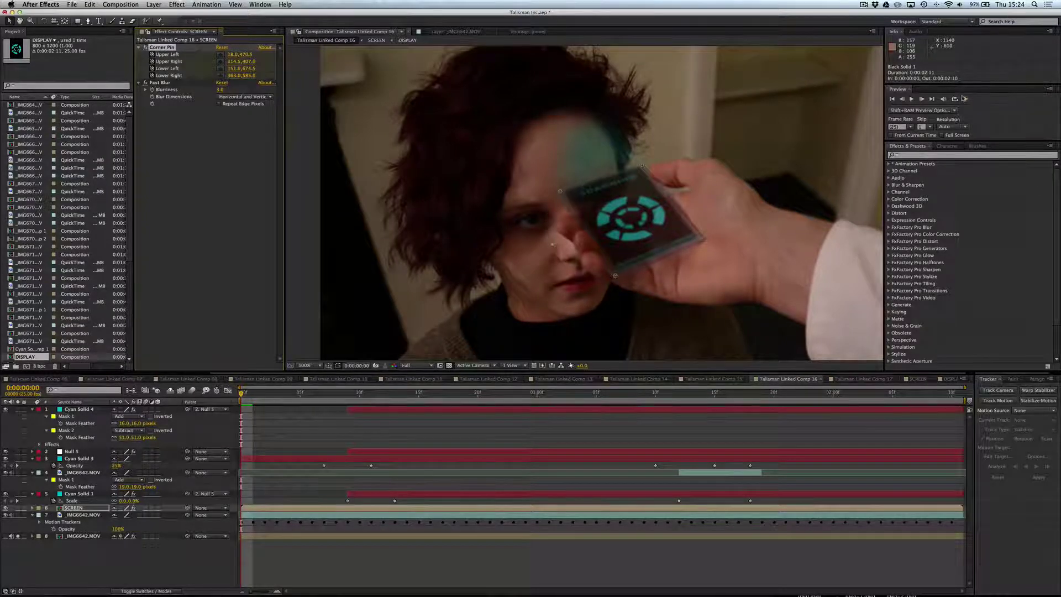
Step: Preview the black-backed composite, then hide Black Solid 1 in the DISPLAY comp
click(965, 99)
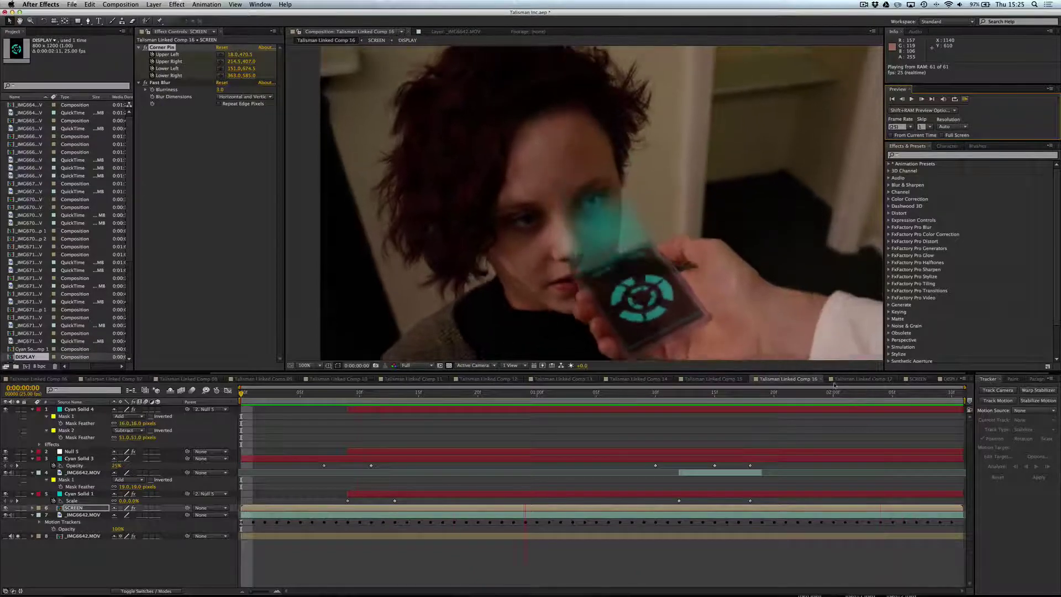
click(946, 380)
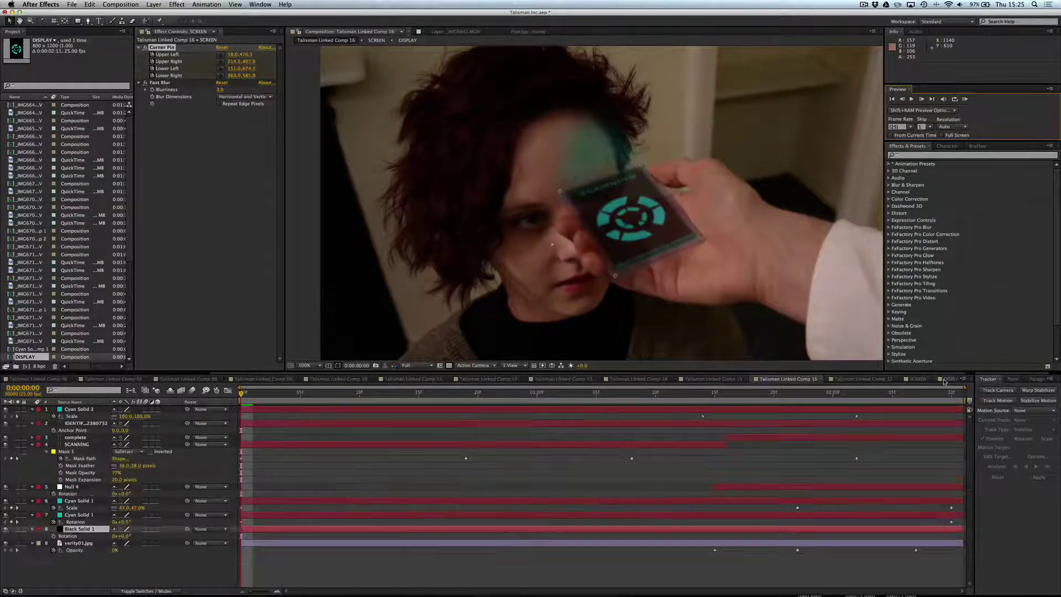
click(6, 529)
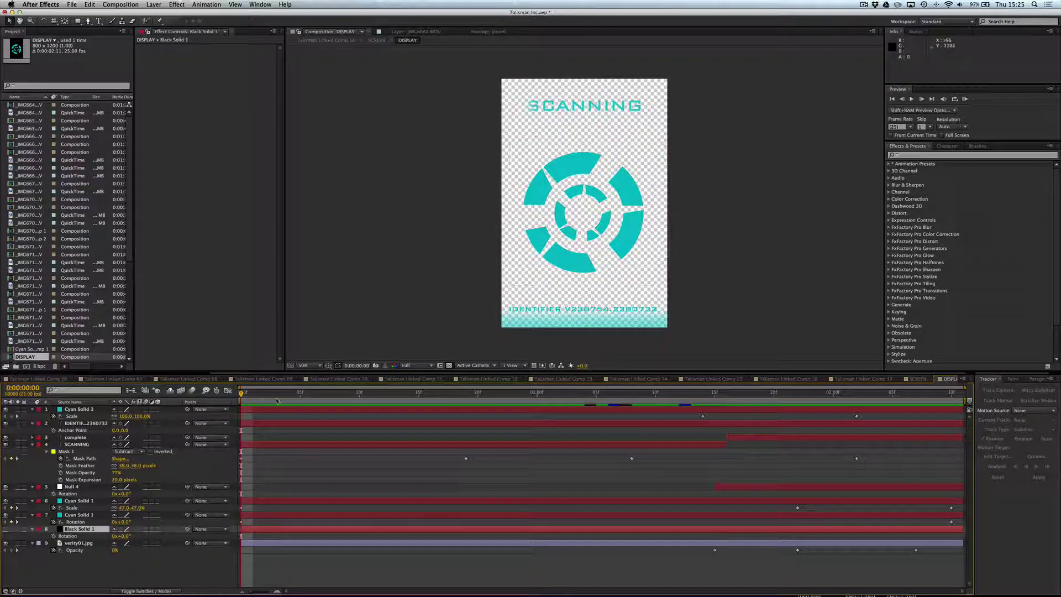
drag(287, 394, 407, 394)
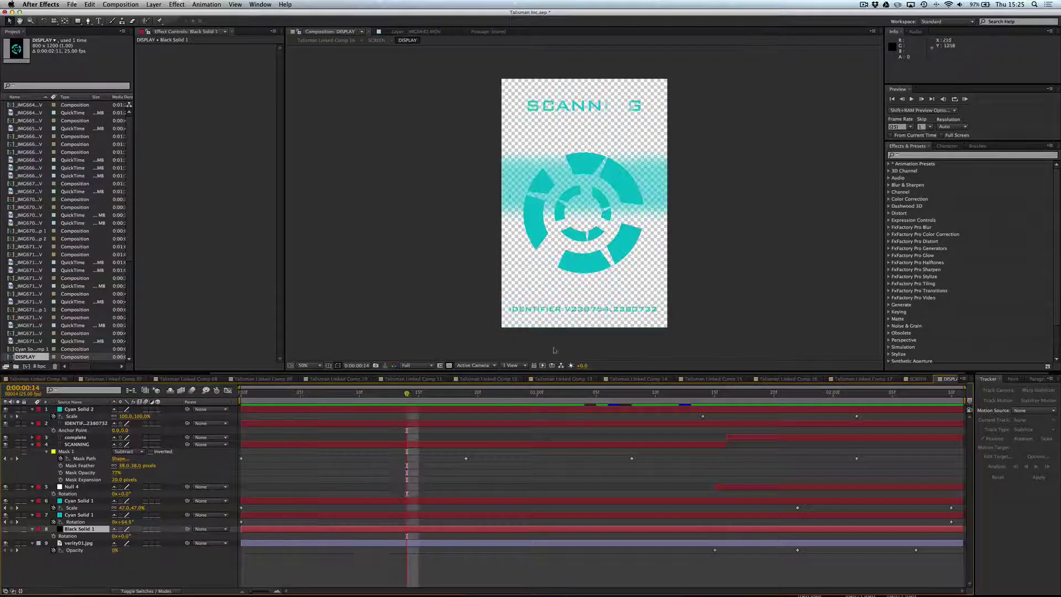
Step: In Talisman Linked Comp 16, preview the transparent result from the start, then park at frame 10
click(802, 379)
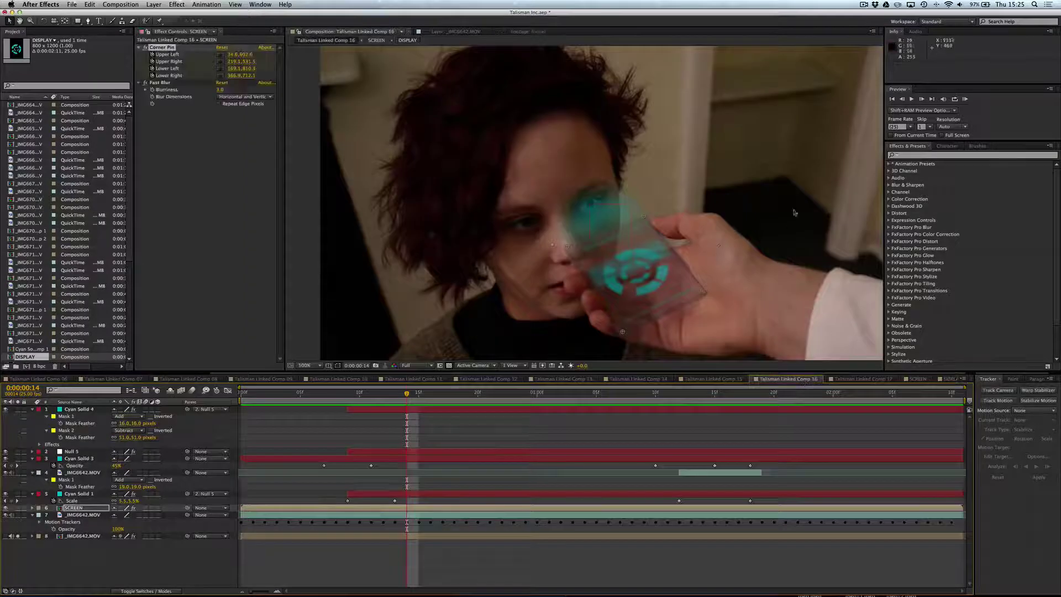
key(Home)
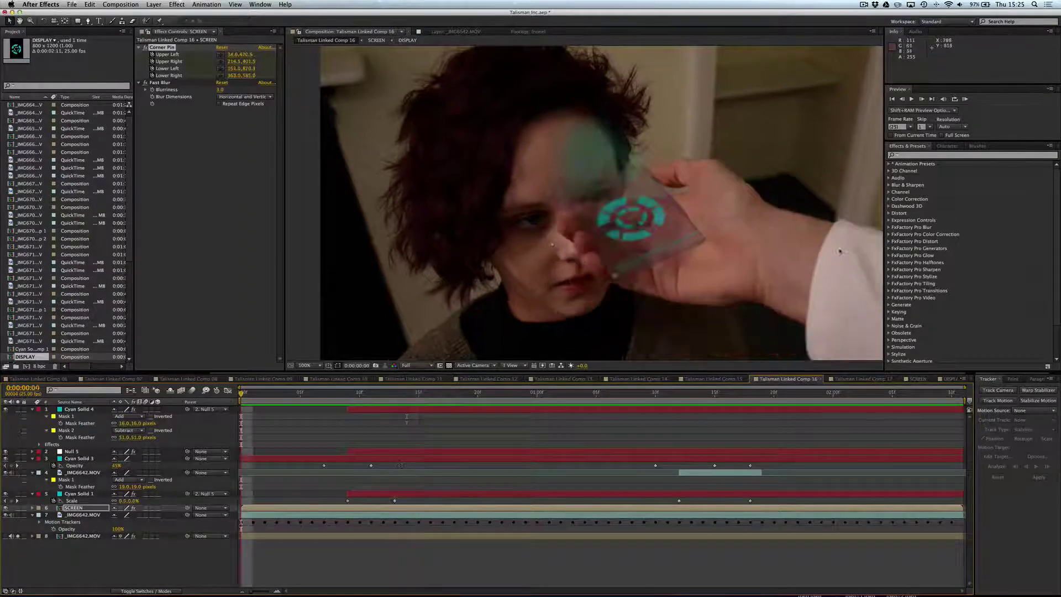
click(966, 100)
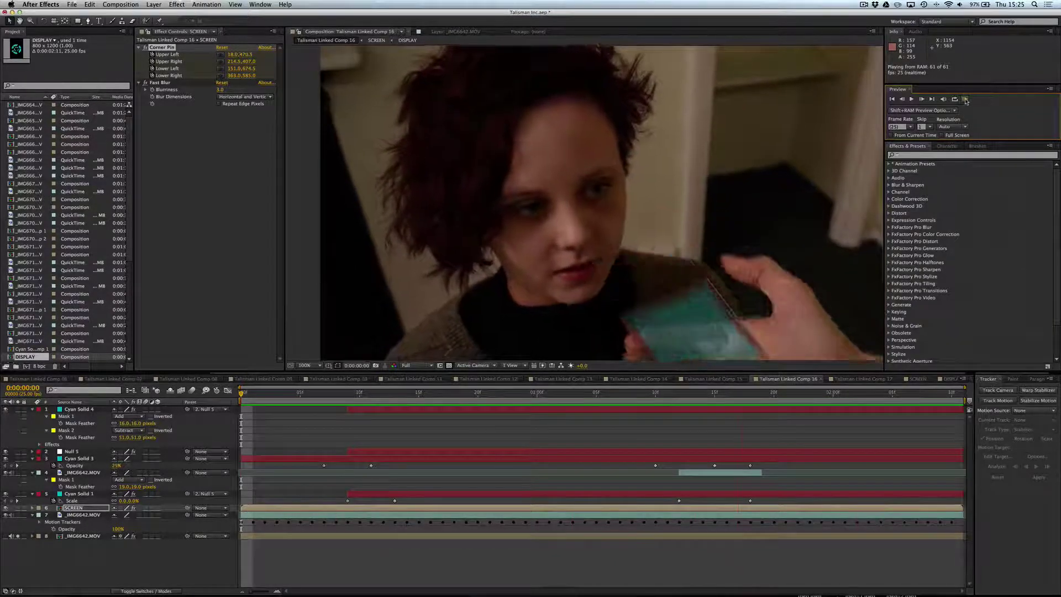
click(966, 100)
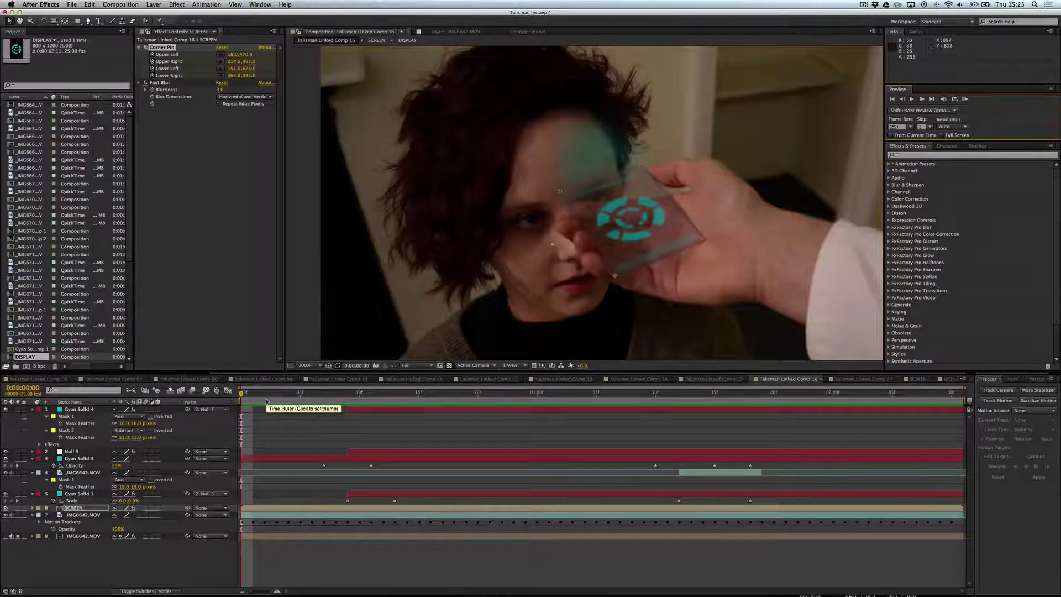
click(360, 397)
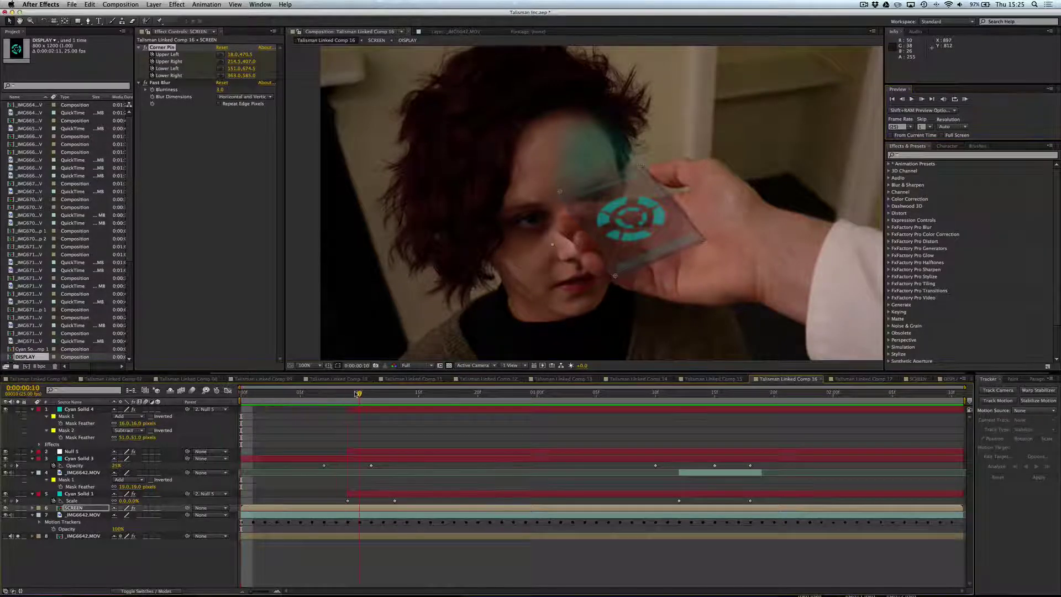
Step: Open DISPLAY and inspect Cyan Solid 1, scrubbing from frame 3 to 1:03
double_click(596, 340)
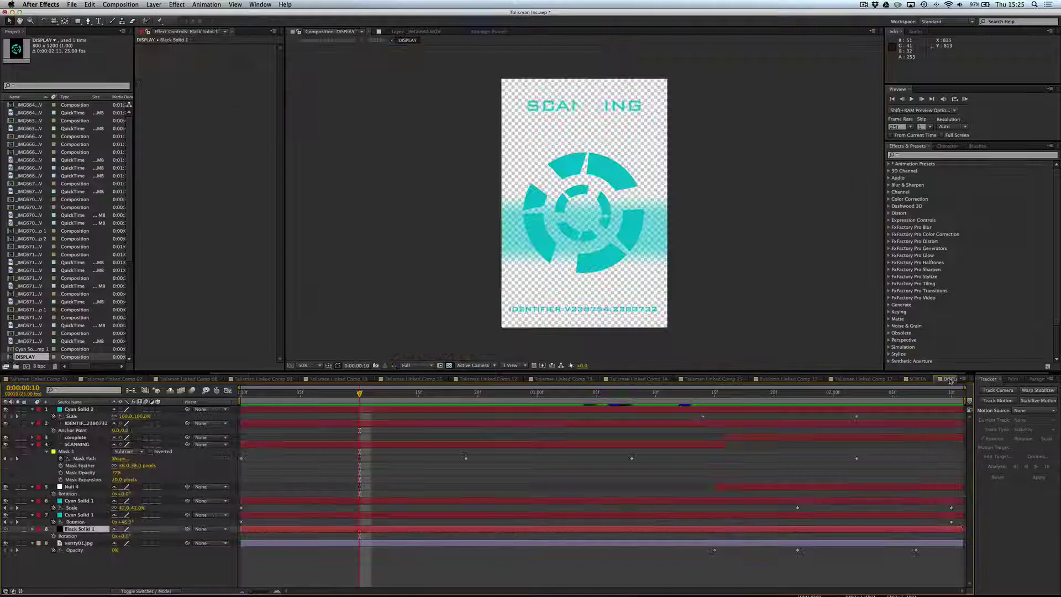
click(277, 395)
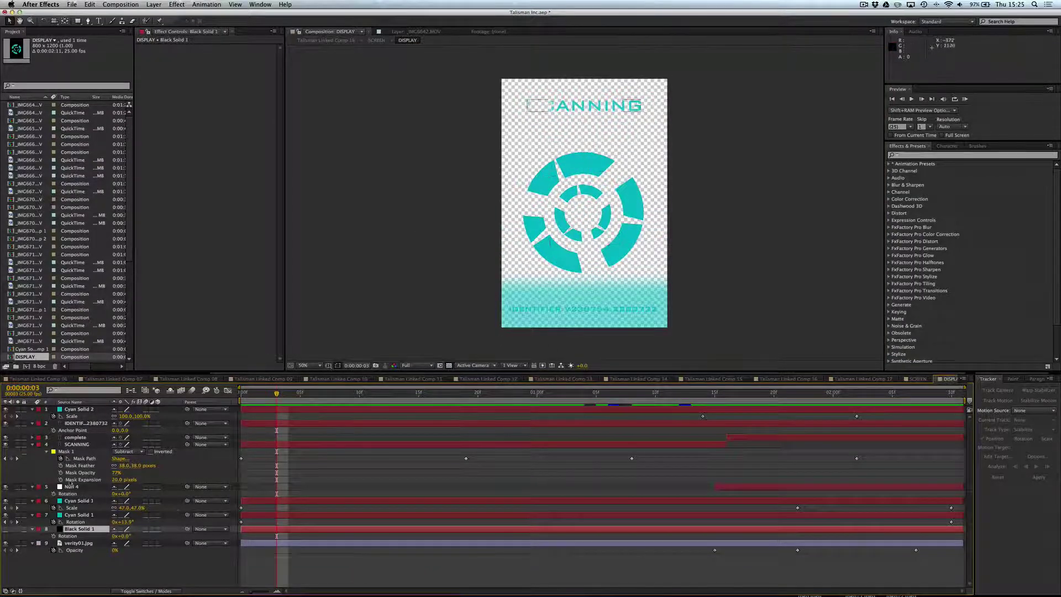
click(79, 516)
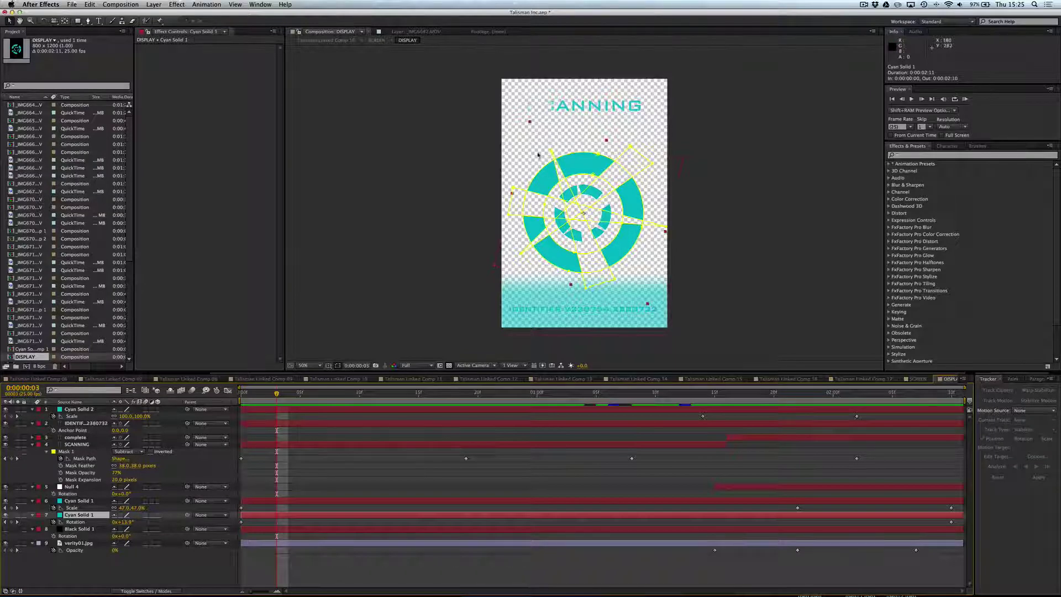
click(76, 501)
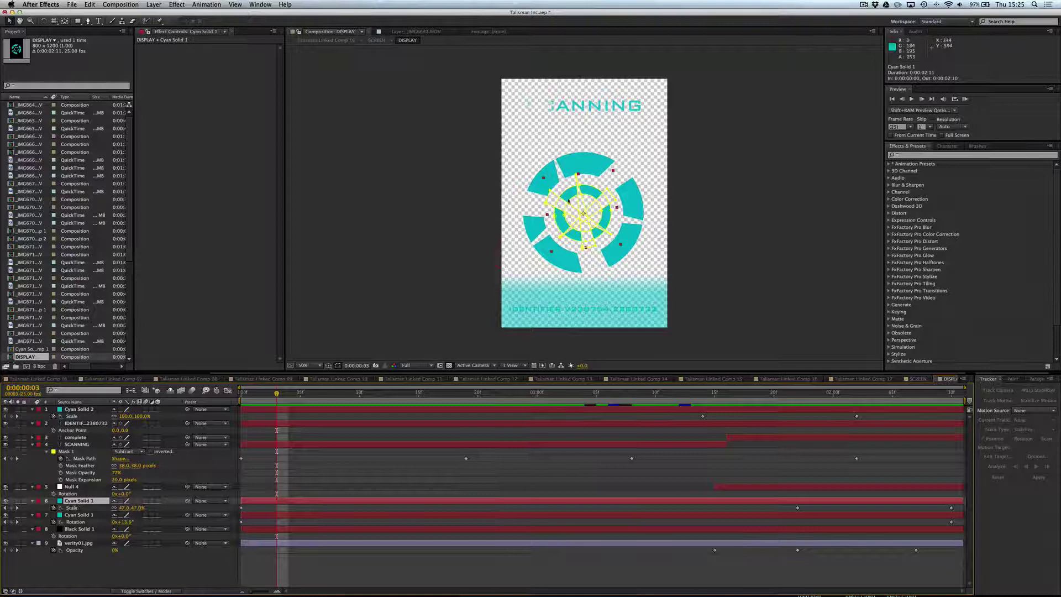
click(318, 393)
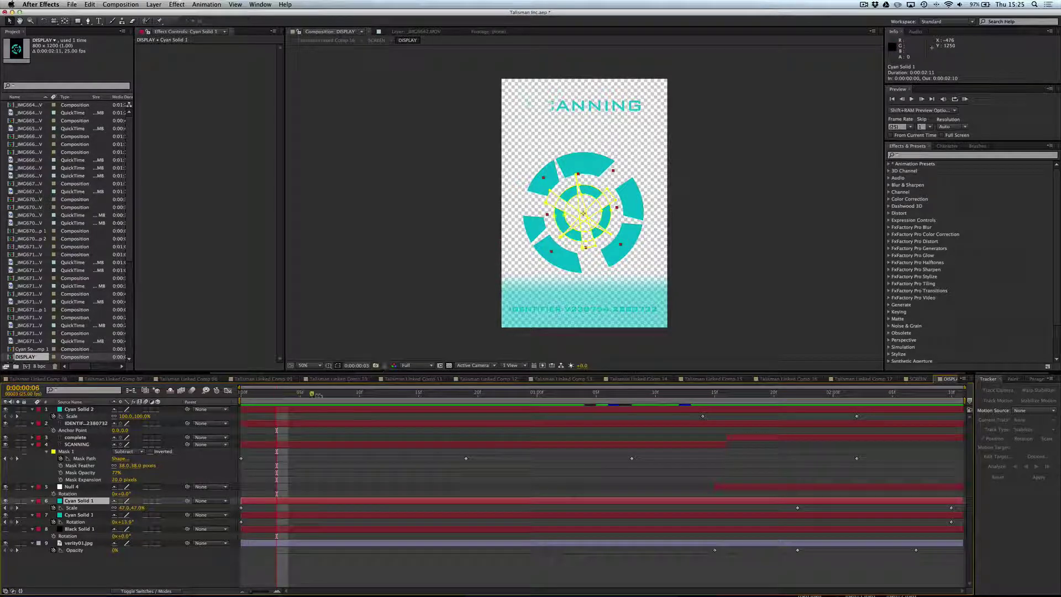
drag(318, 393, 539, 394)
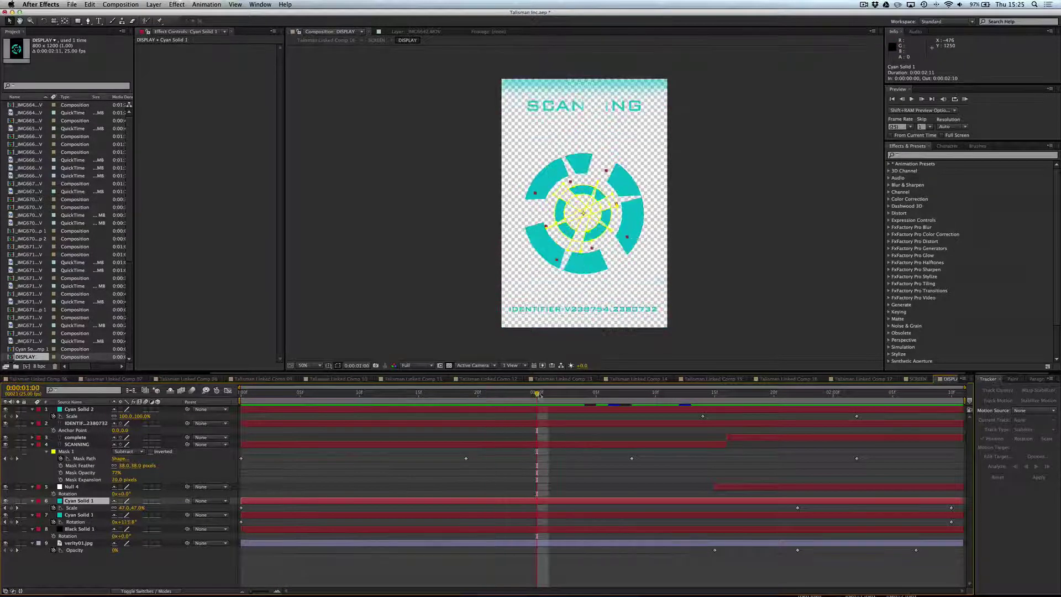
click(573, 393)
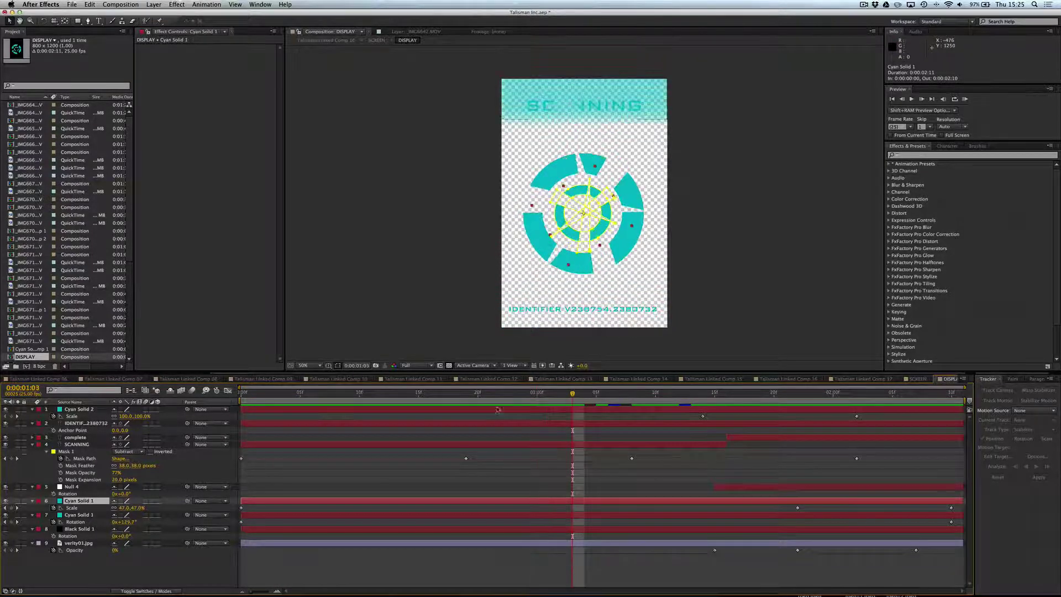
Step: Inspect the IDENTIFIER text and Cyan Solid 2 sweep band between frame 10 and 1:08
click(85, 424)
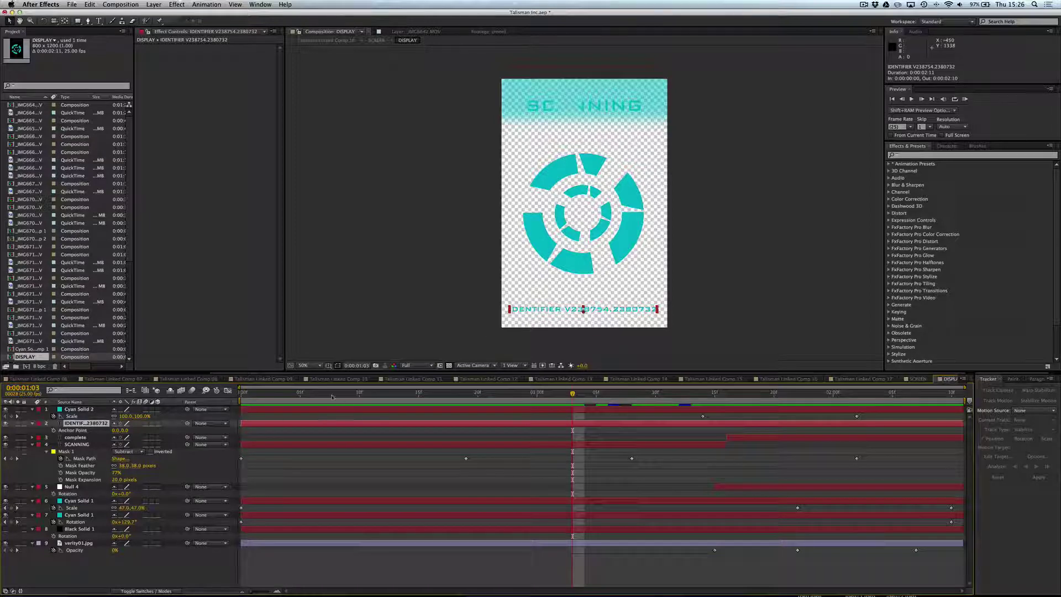
click(87, 410)
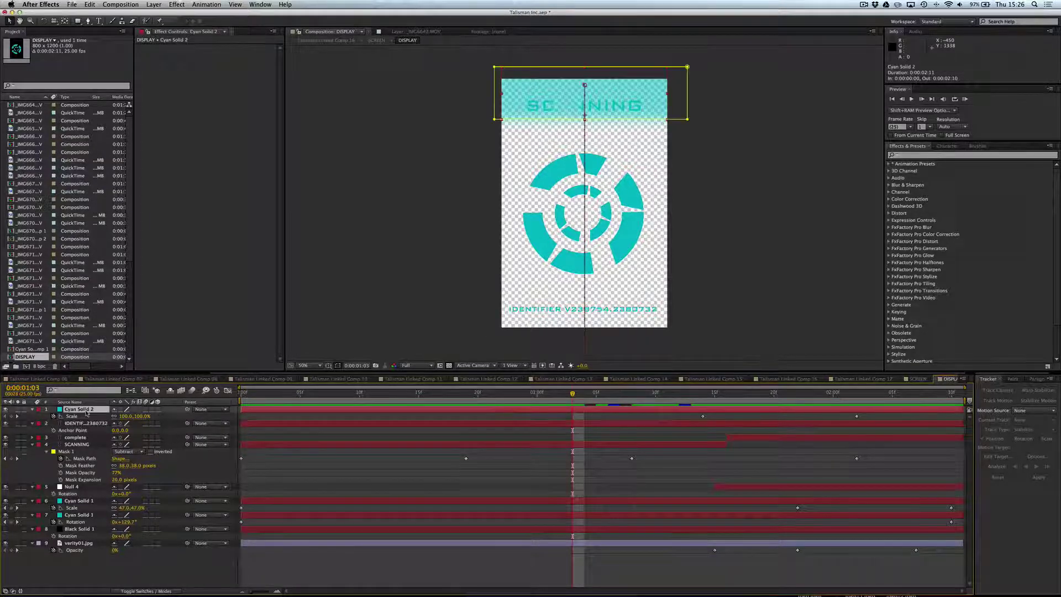
drag(510, 397, 360, 396)
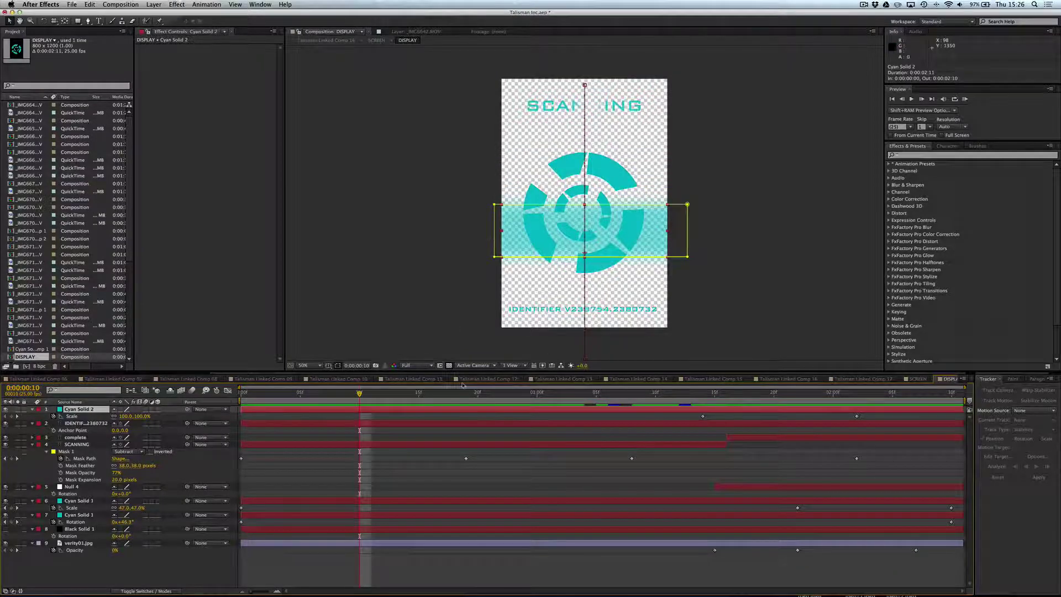
drag(467, 394, 691, 396)
Step: Watch the SCANNING layer's Mask 1 follow the band from frame 9, then bring up SCREEN
click(76, 445)
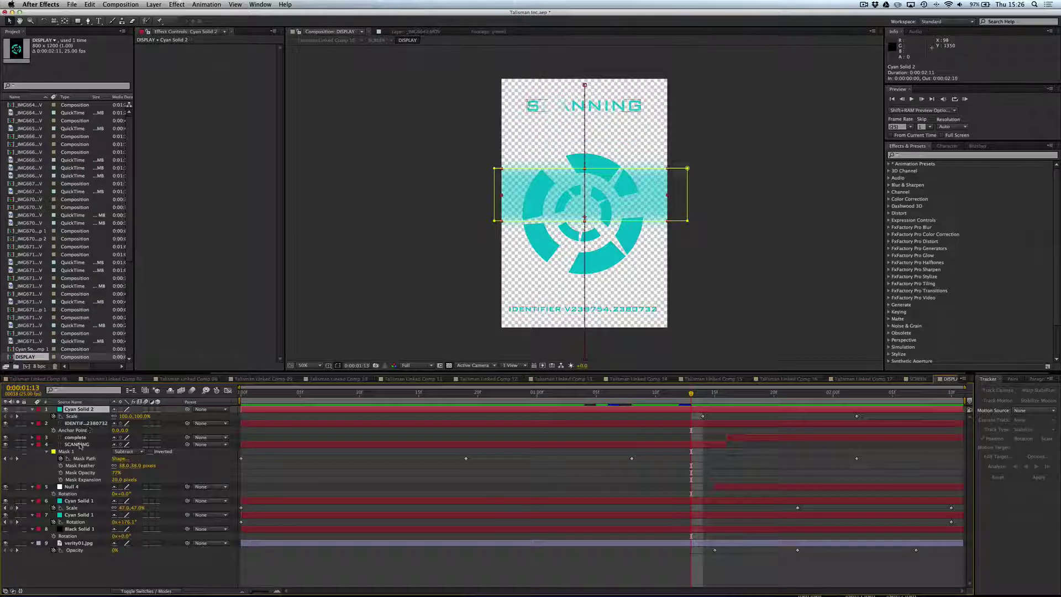
drag(323, 394, 346, 396)
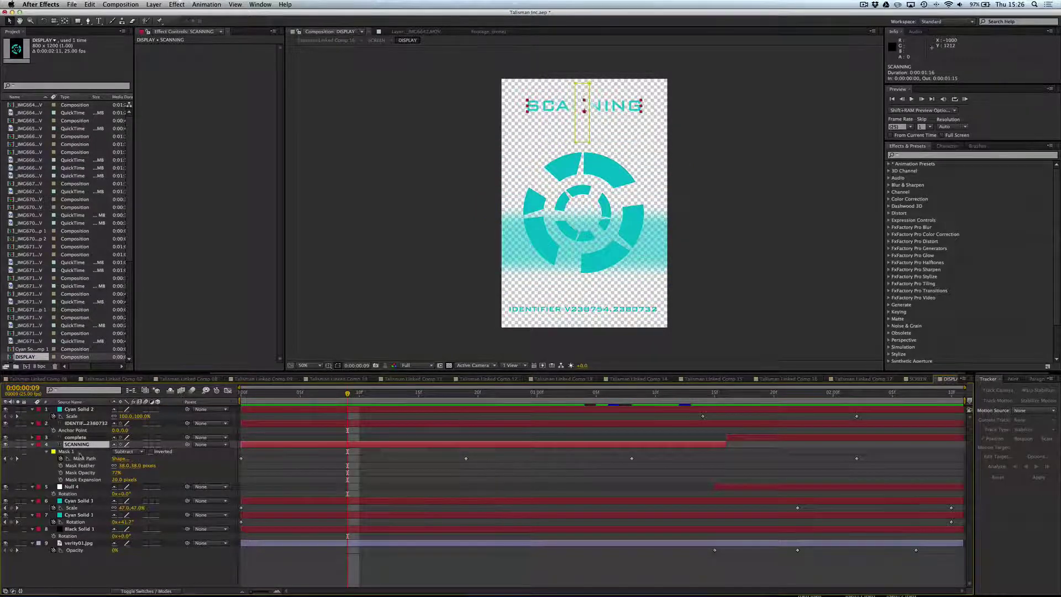
click(581, 95)
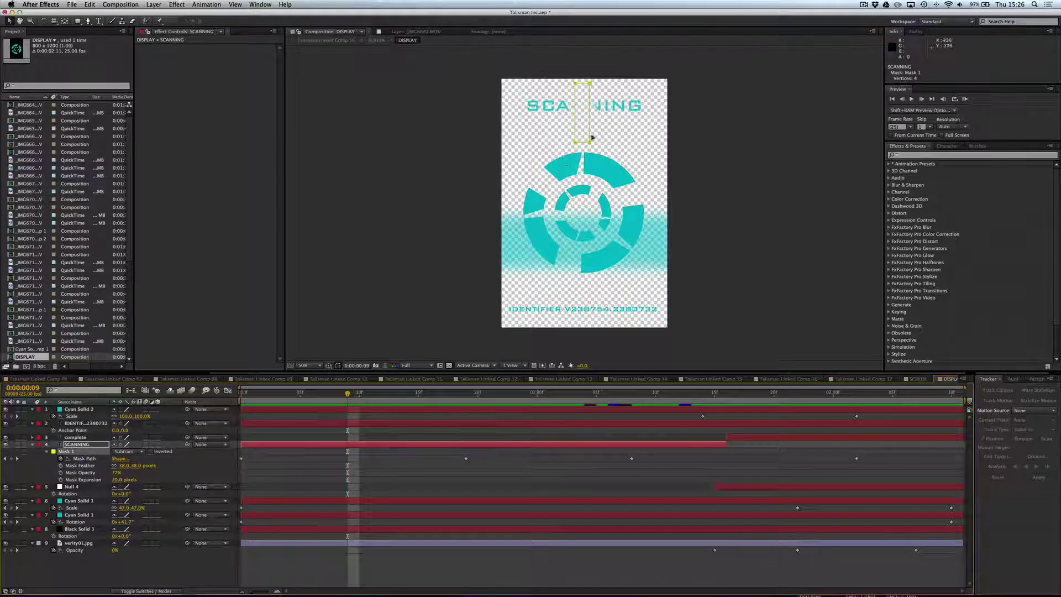
drag(440, 394, 622, 397)
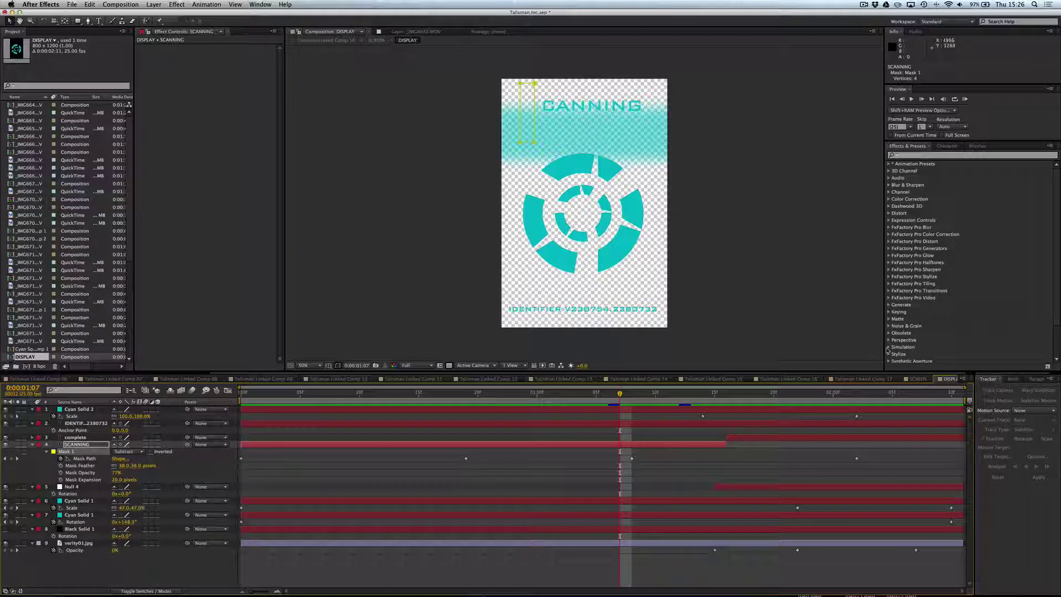
click(911, 383)
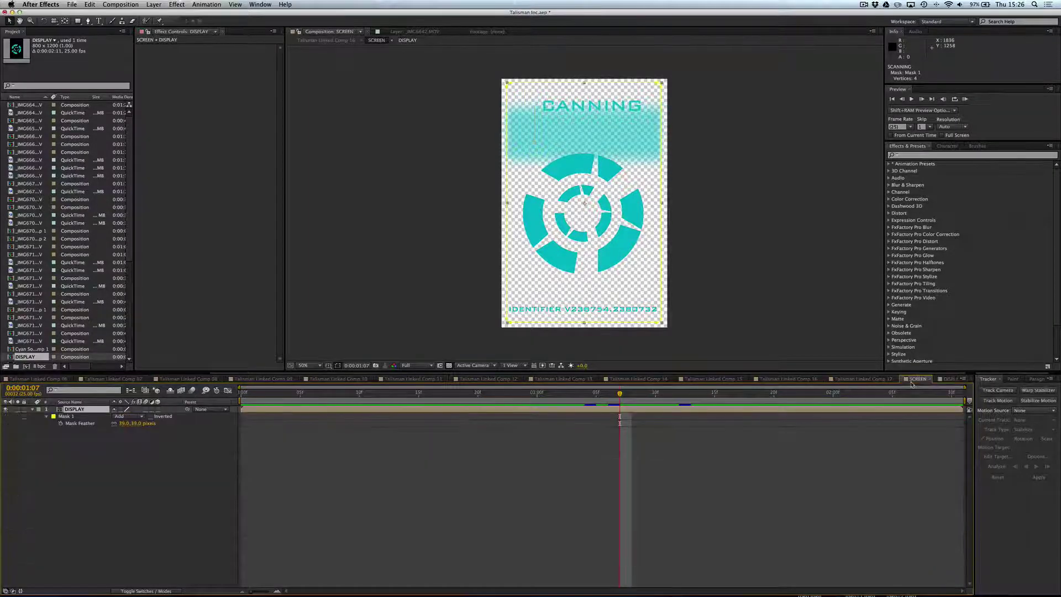
click(312, 396)
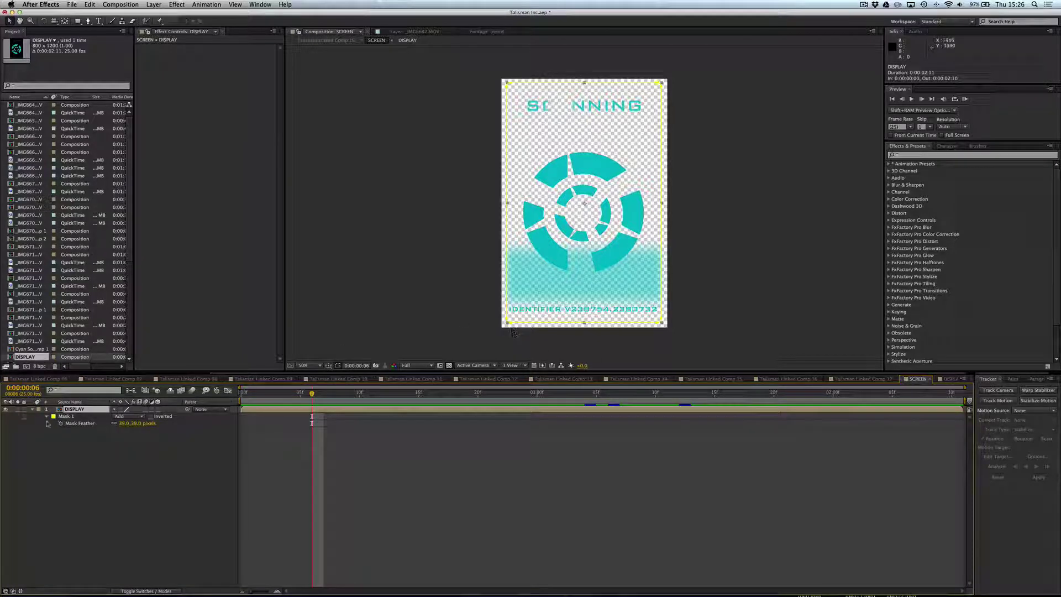
click(65, 416)
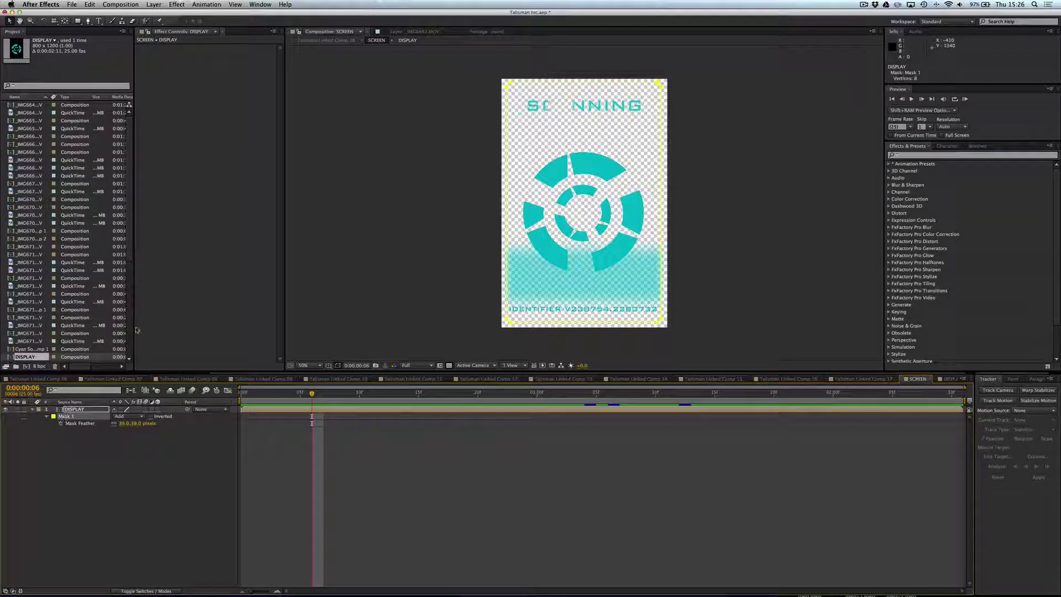
click(79, 21)
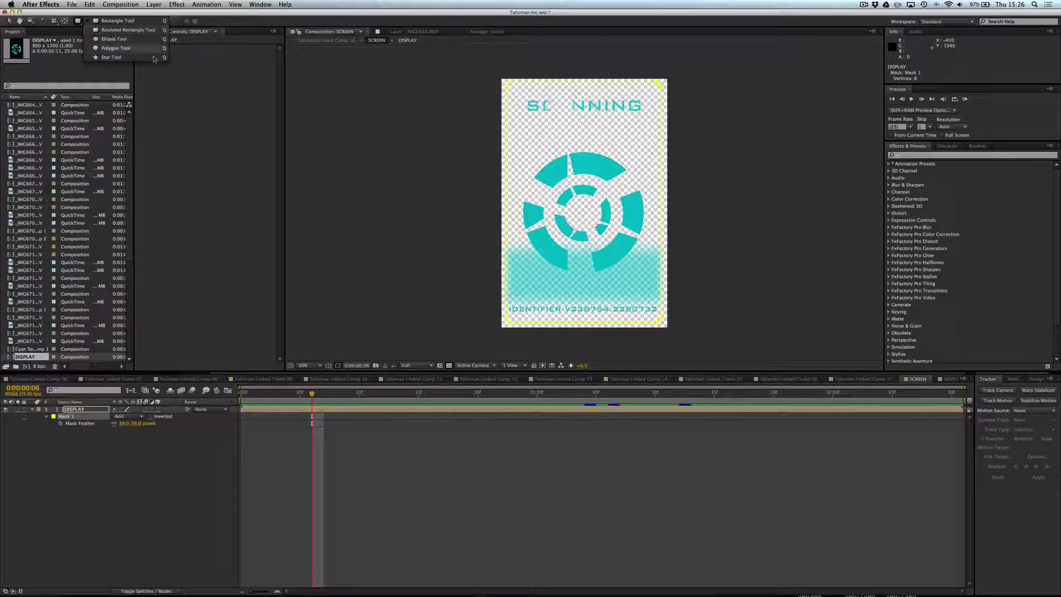
click(204, 491)
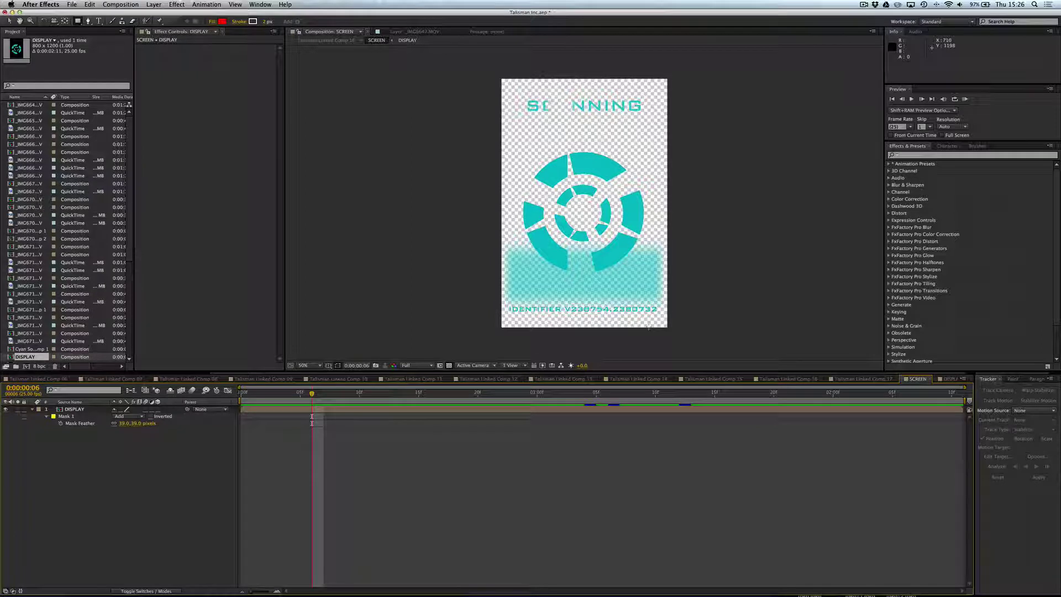
Step: Switch through Comp 17 to Talisman Linked Comp 16 and zoom in and out on the eye
click(862, 379)
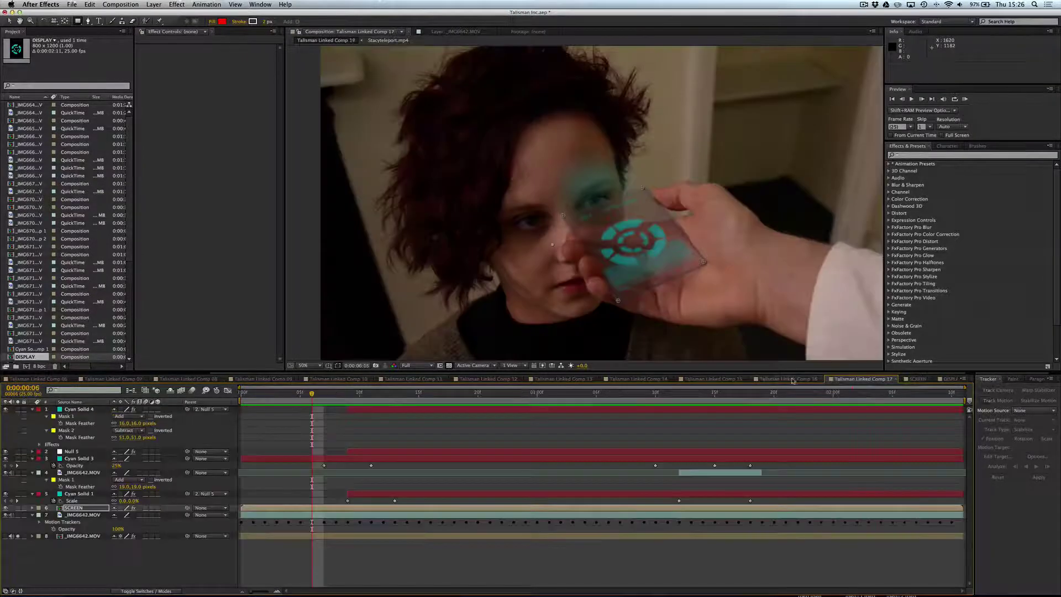
click(793, 379)
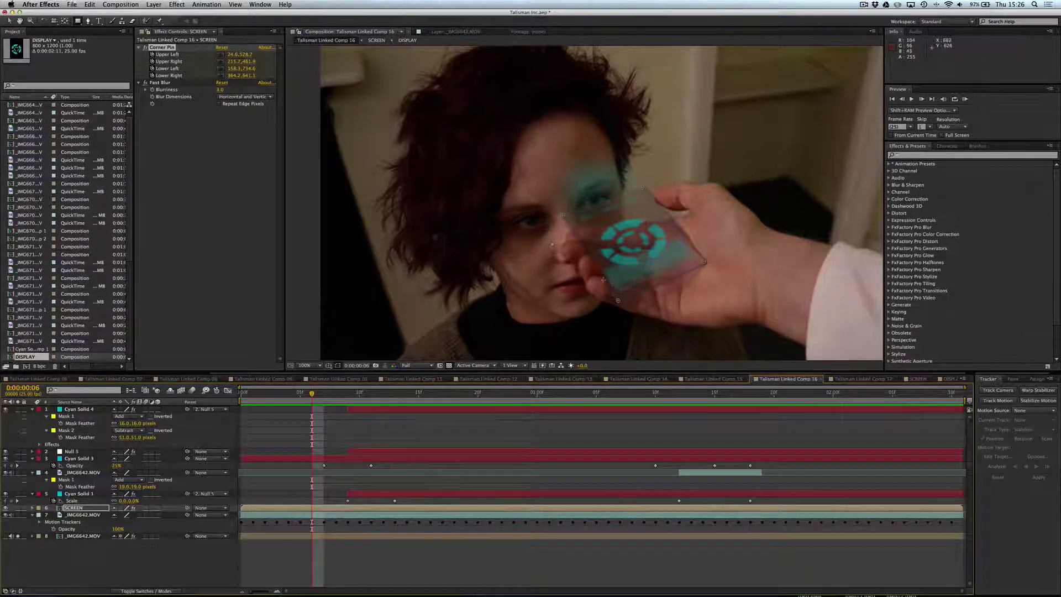
scroll(625, 275, up, 8)
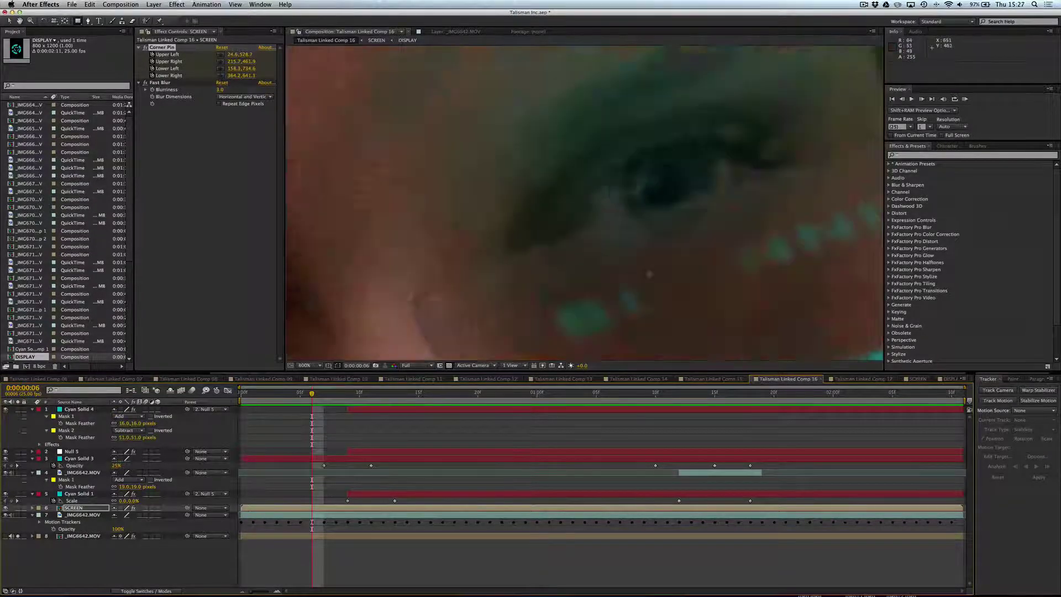
scroll(648, 270, down, 2)
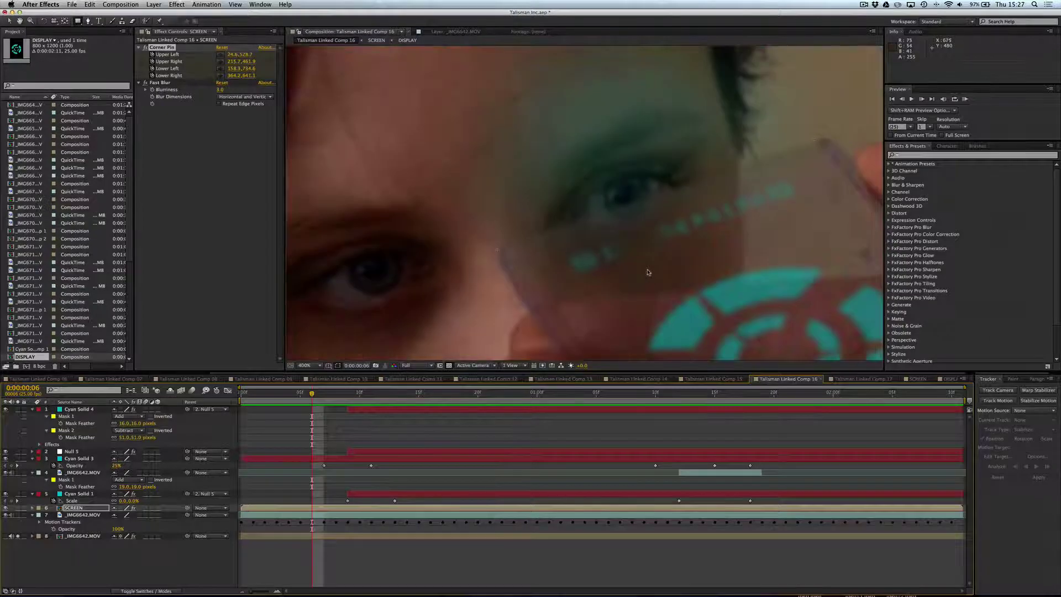
scroll(648, 272, down, 2)
scroll(615, 288, up, 1)
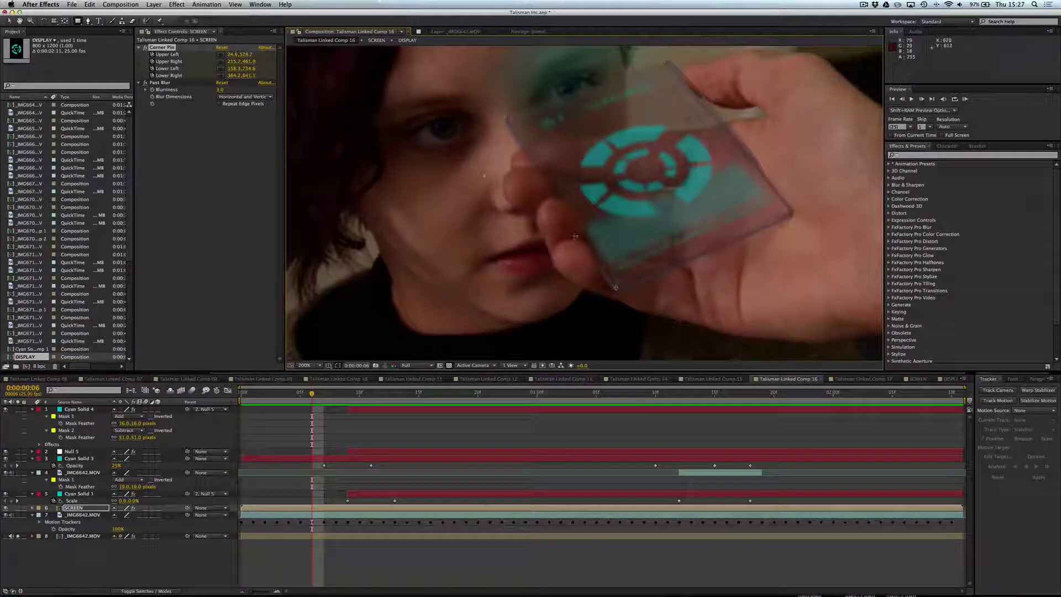
Step: At 100% view, select Cyan Solid 1 and Cyan Solid 3, then scrub to frame 21 to check the mask
click(80, 493)
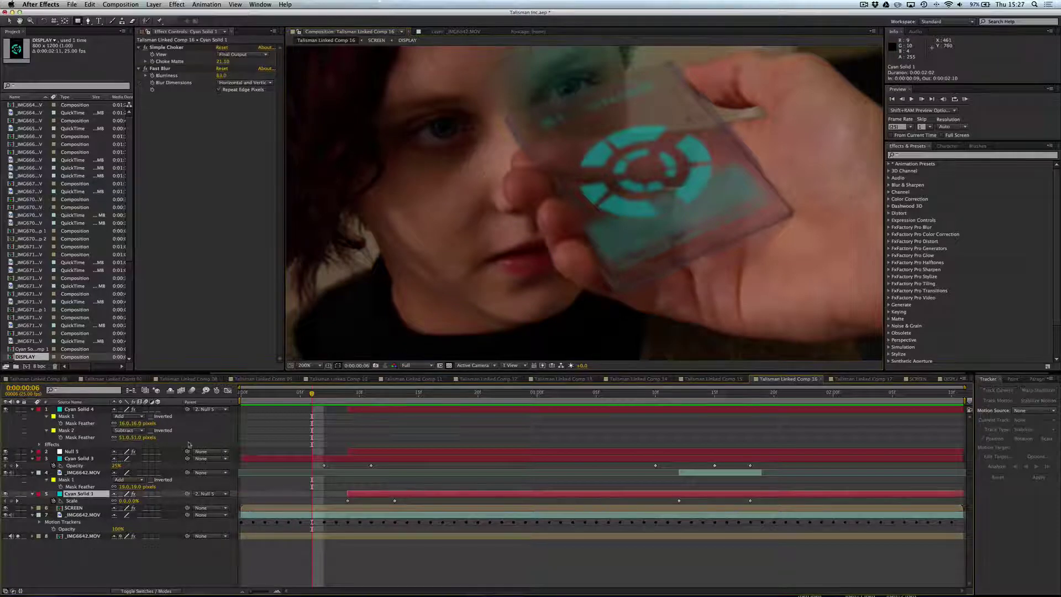
key(slash)
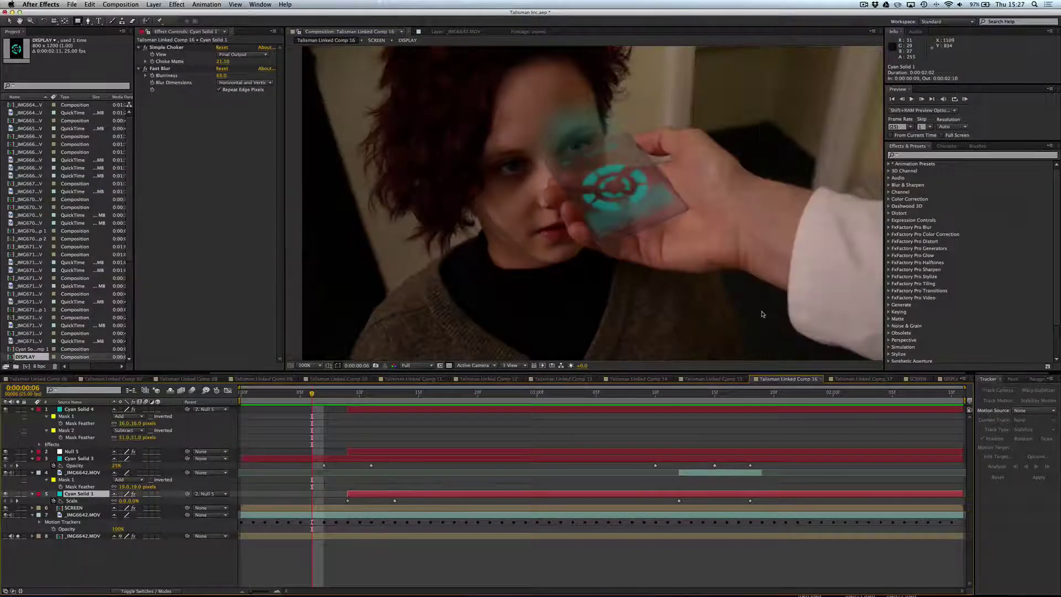
click(120, 459)
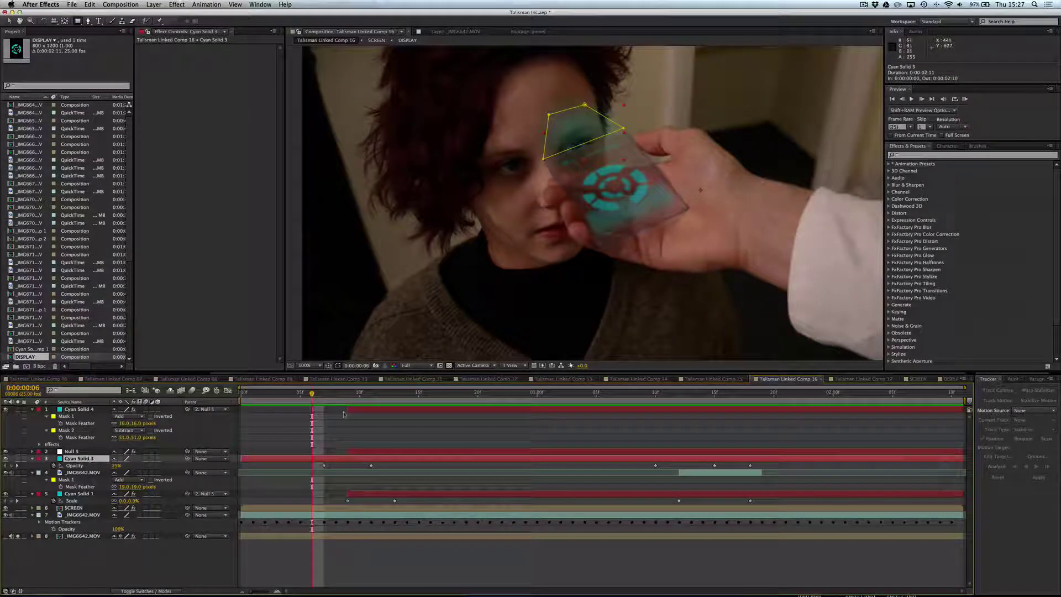
drag(382, 393, 738, 393)
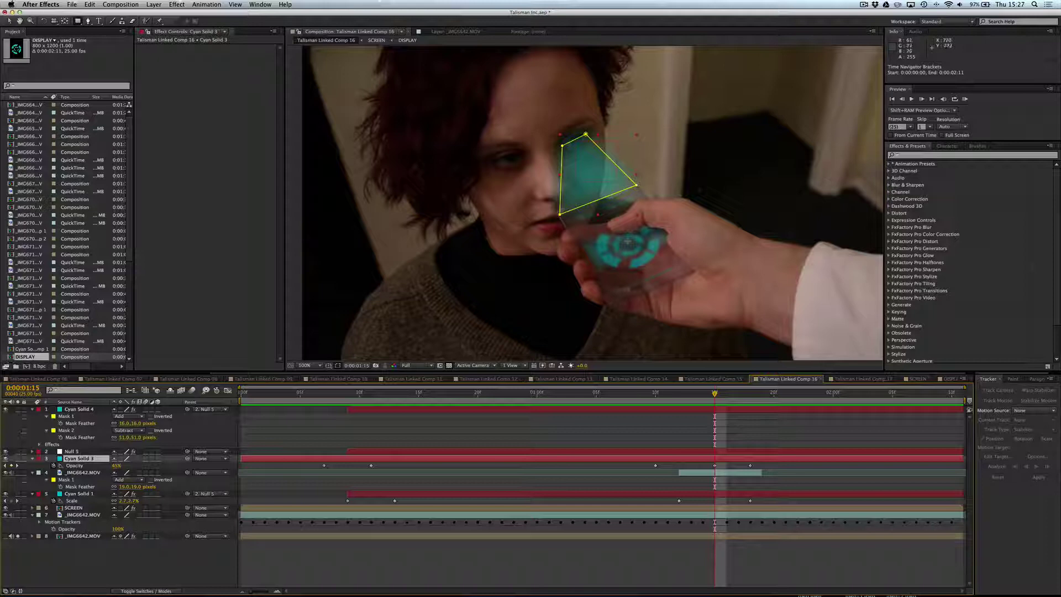
click(82, 473)
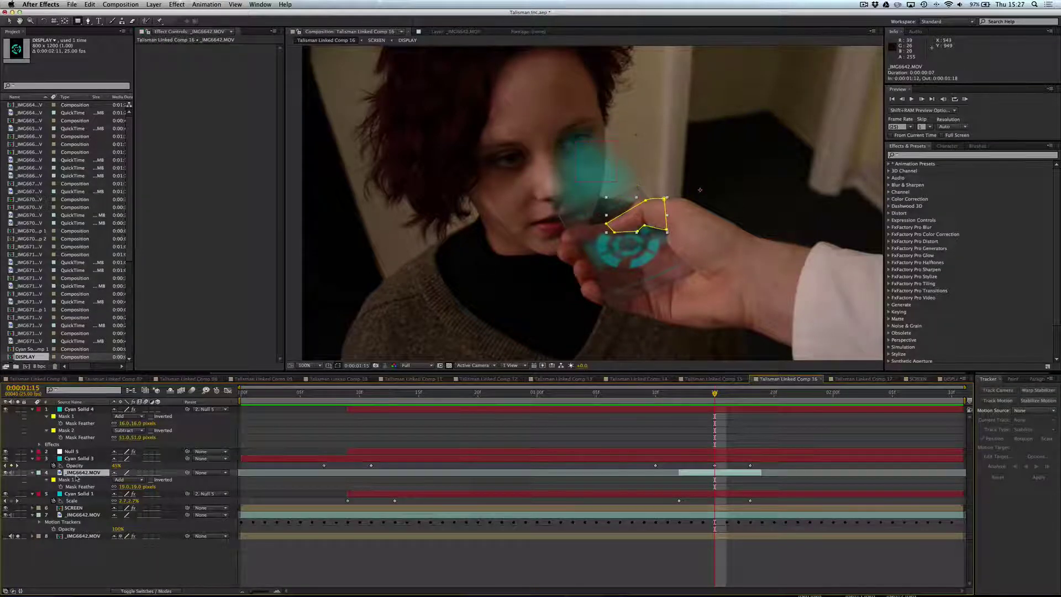
key(Page_Up)
key(Page_Up)
key(Page_Up)
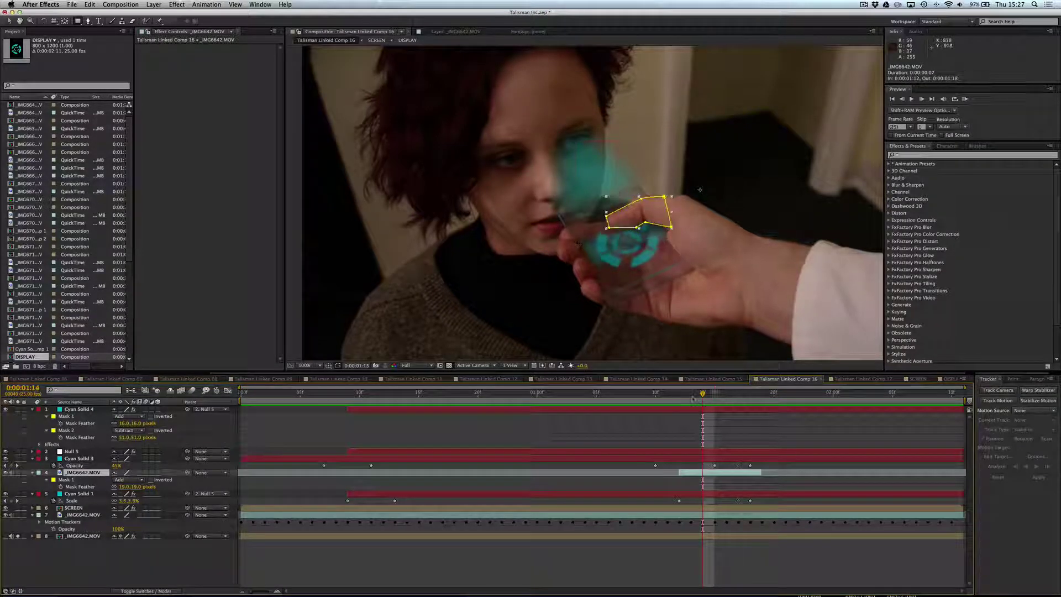
key(Page_Up)
key(Page_Up)
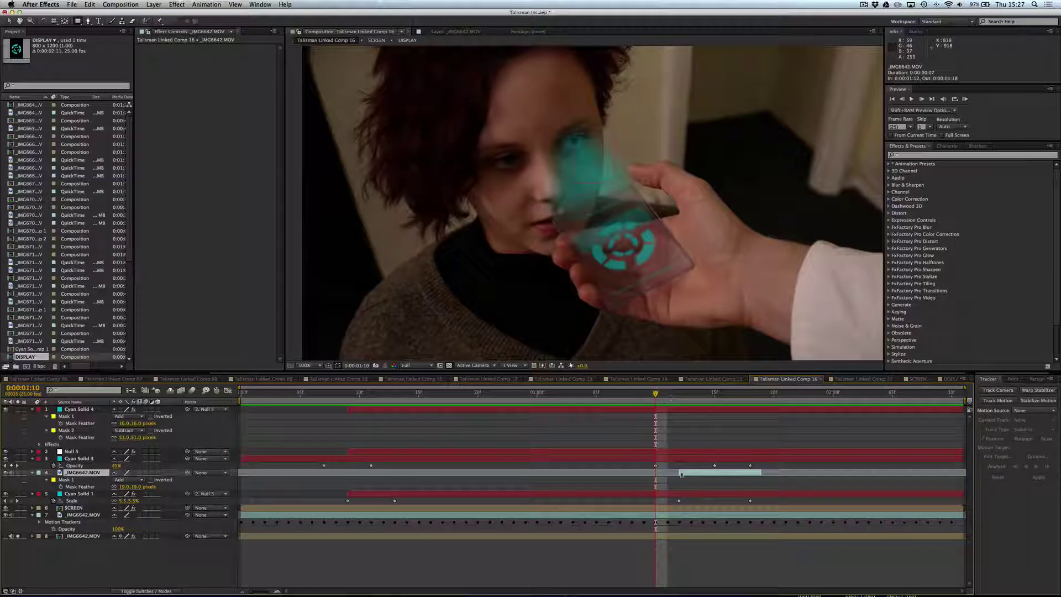
drag(671, 397, 774, 401)
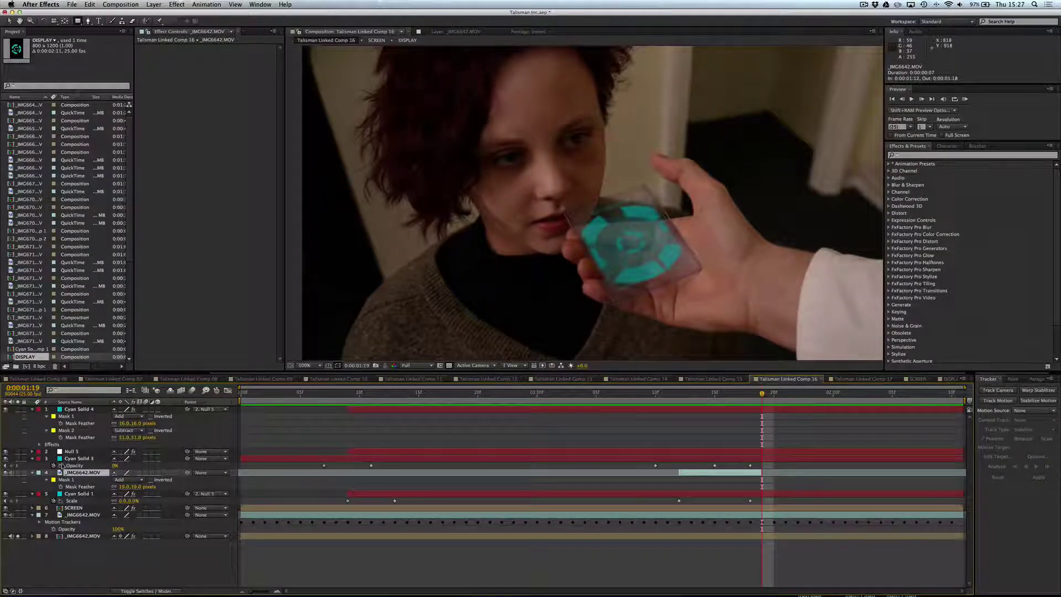
click(72, 458)
drag(736, 395, 608, 395)
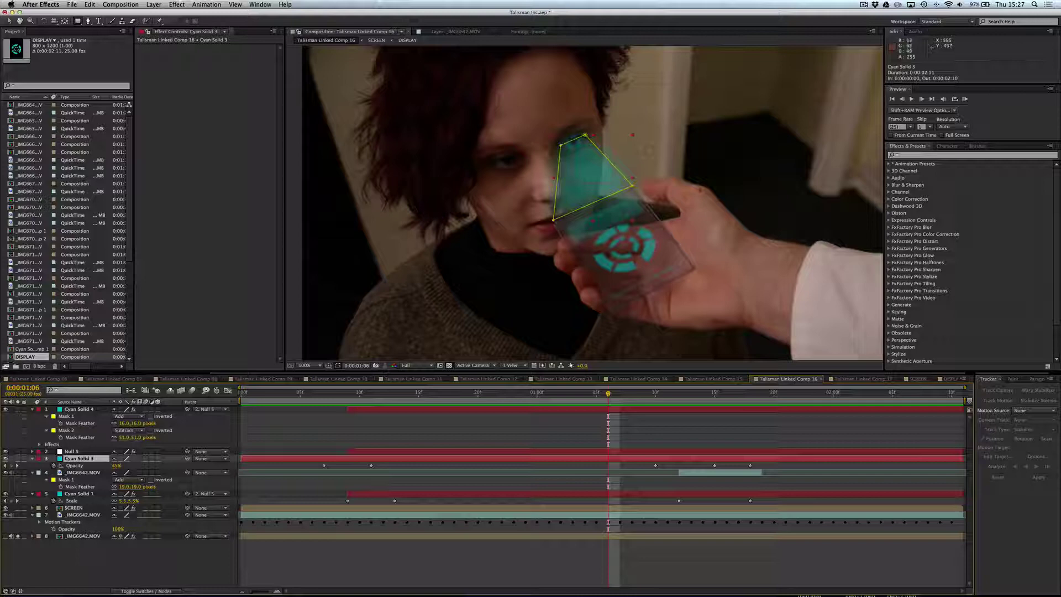
Step: Scrub forward past the tracked mask and land on the Scale keyframe at 0:00:01:12
drag(673, 398, 727, 396)
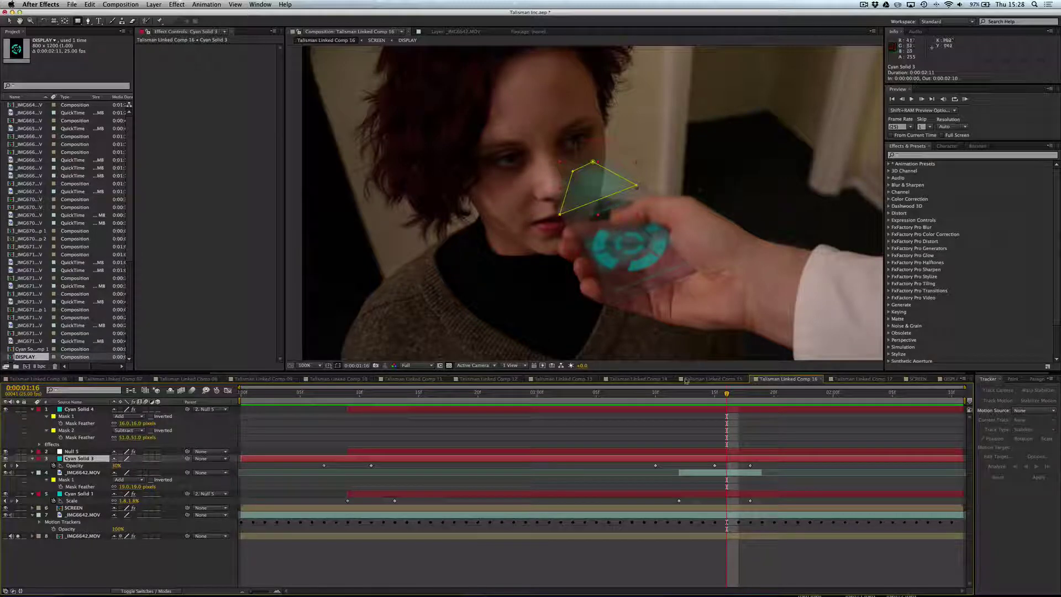
click(680, 395)
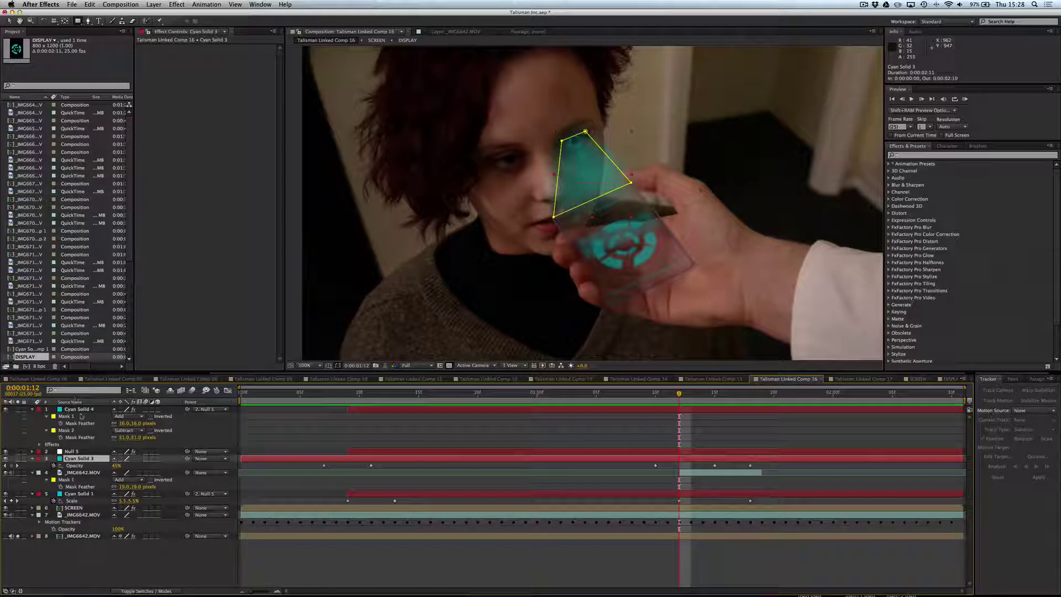
Step: Select Cyan Solid 1, zoom to 400% and pan, undoing an accidental rectangle mask
click(77, 494)
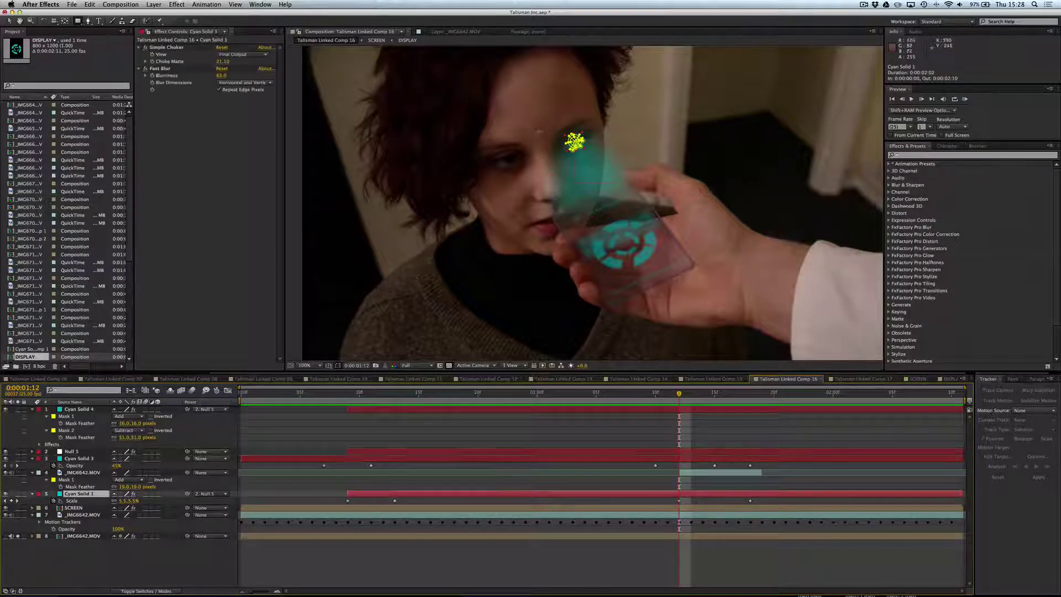
key(period)
key(period)
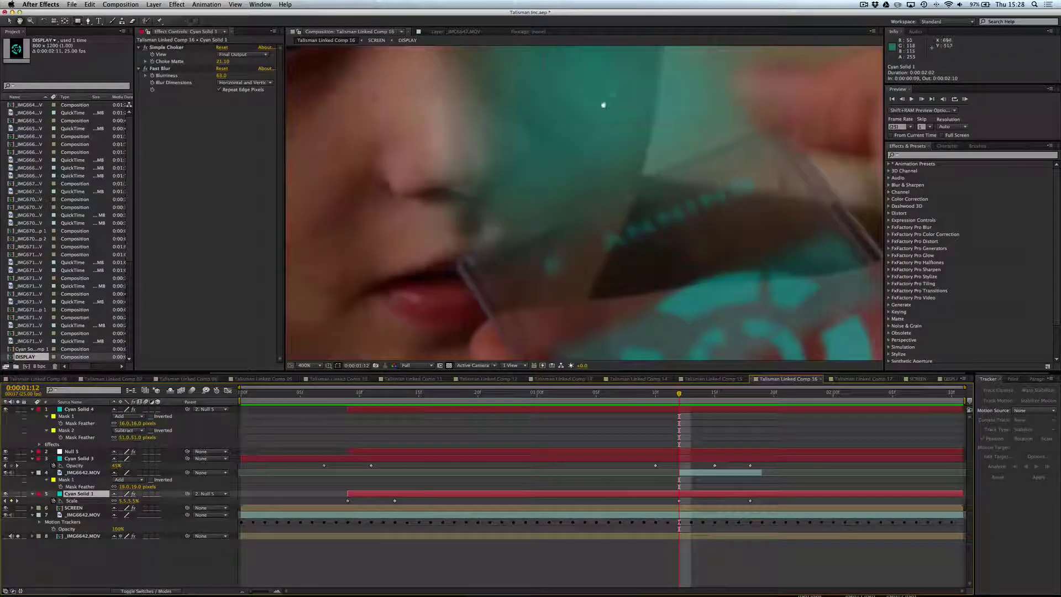
drag(691, 285, 602, 237)
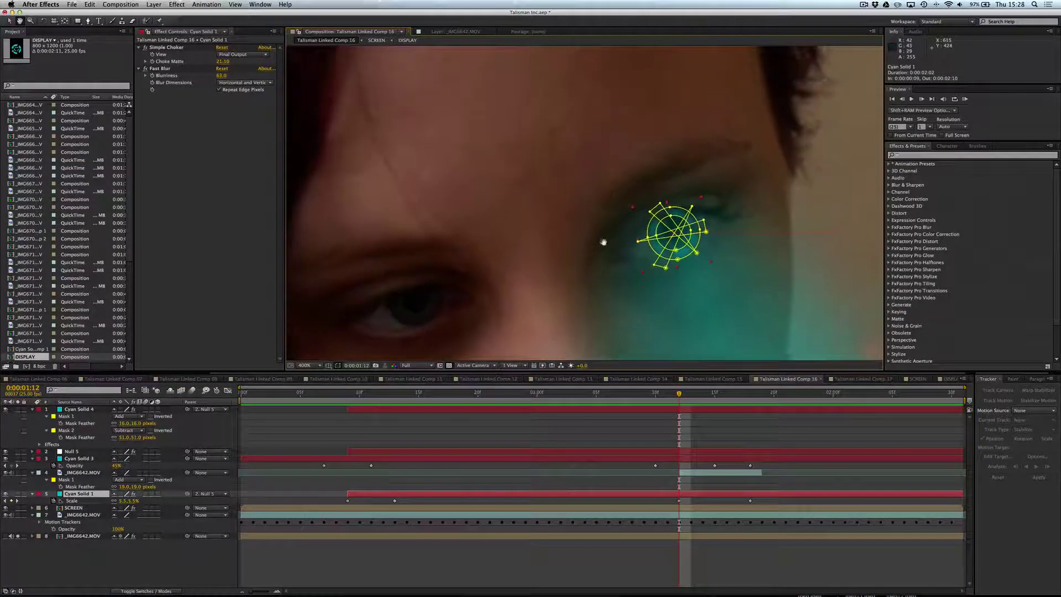
drag(720, 279, 719, 243)
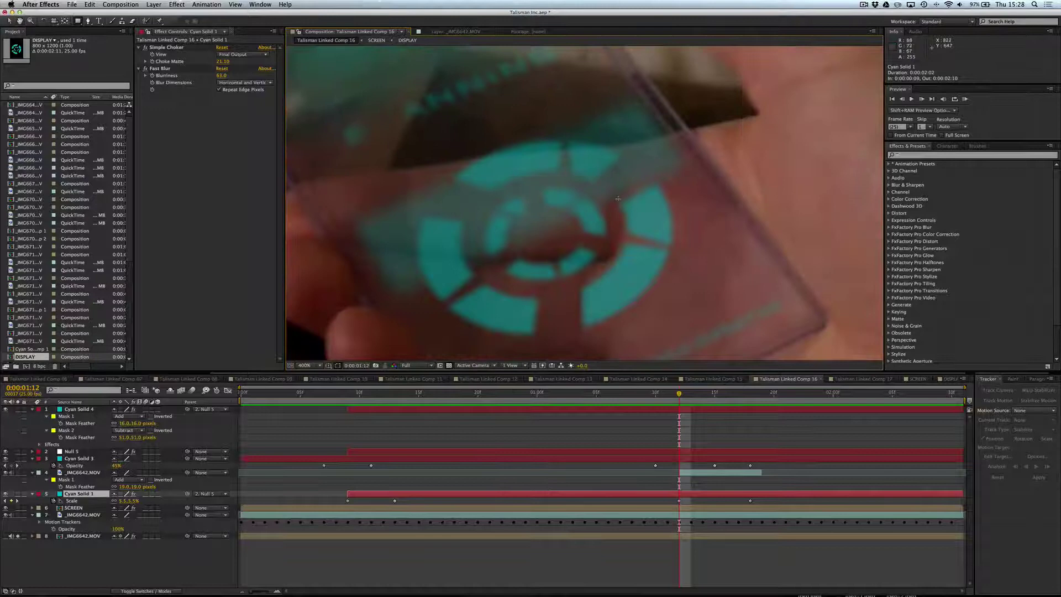
click(548, 310)
click(541, 264)
click(562, 260)
click(569, 307)
click(548, 310)
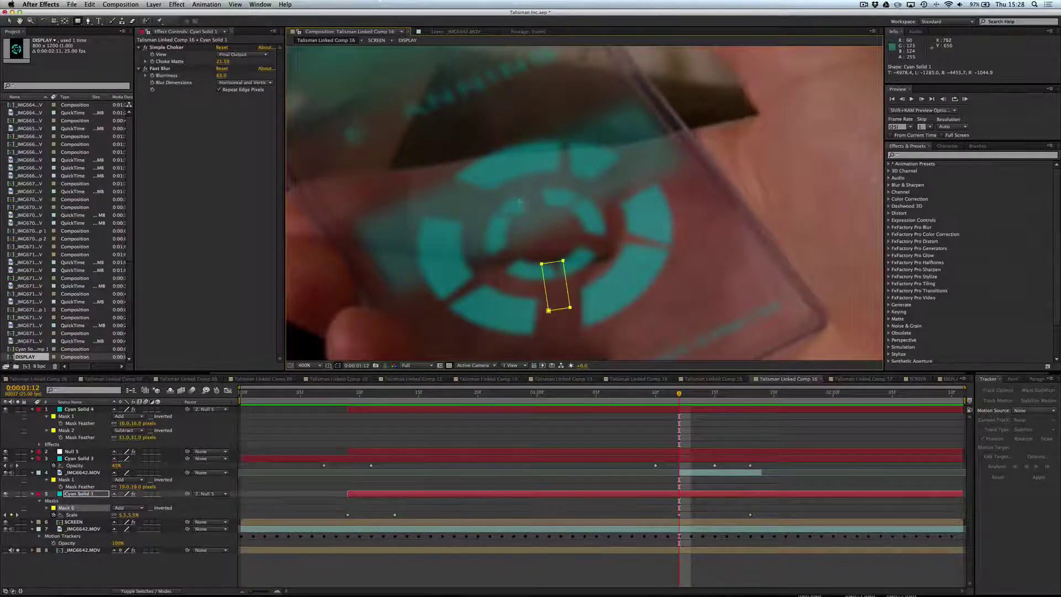
key(super+z)
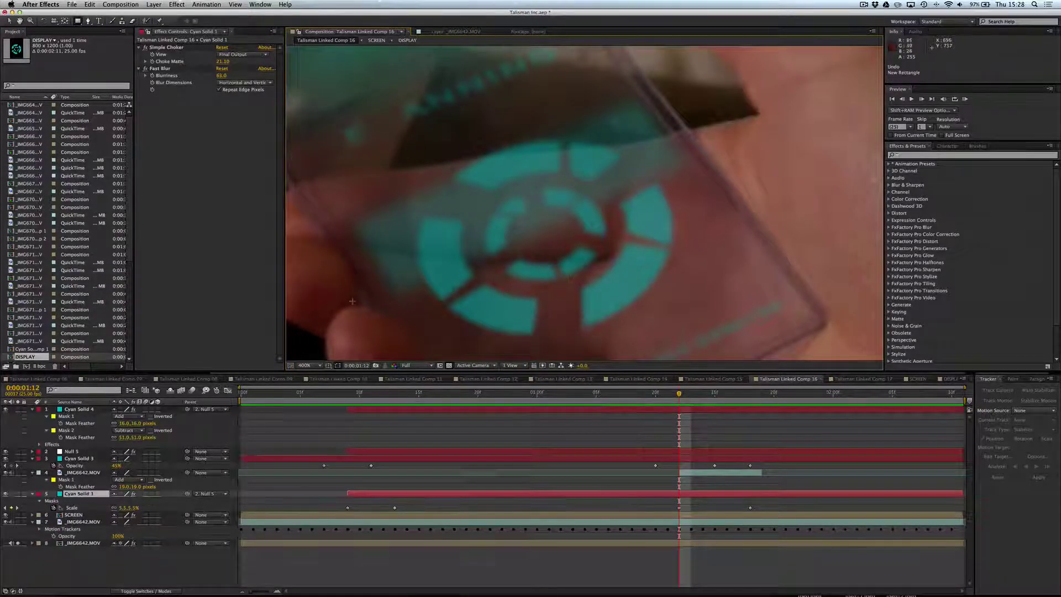
Step: Pan across the card to the eye and its tracker, magnifying to 800%
drag(433, 213, 526, 394)
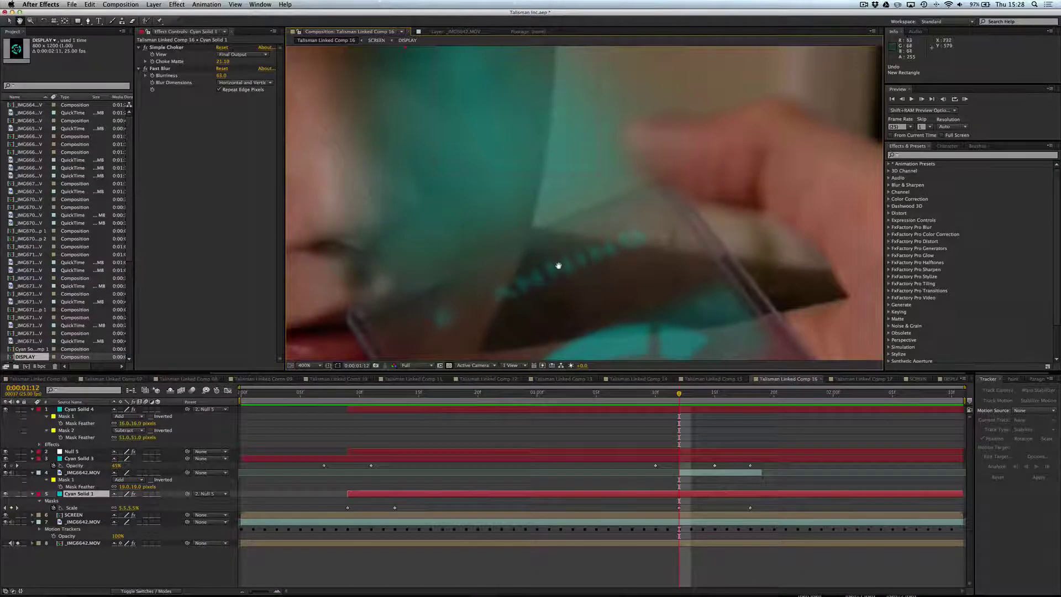
drag(557, 263, 503, 301)
drag(457, 195, 492, 268)
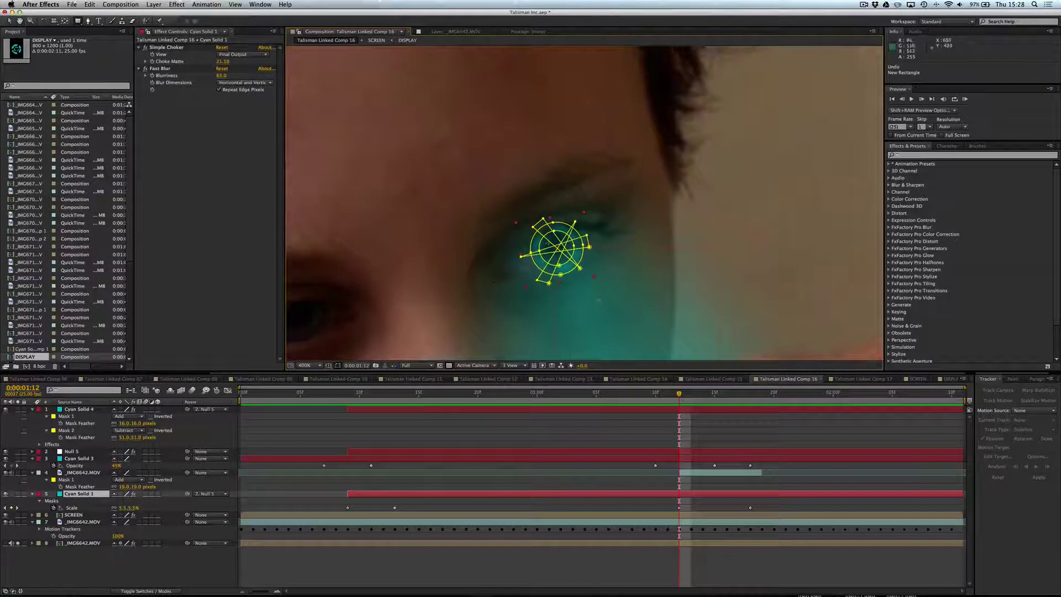
key(period)
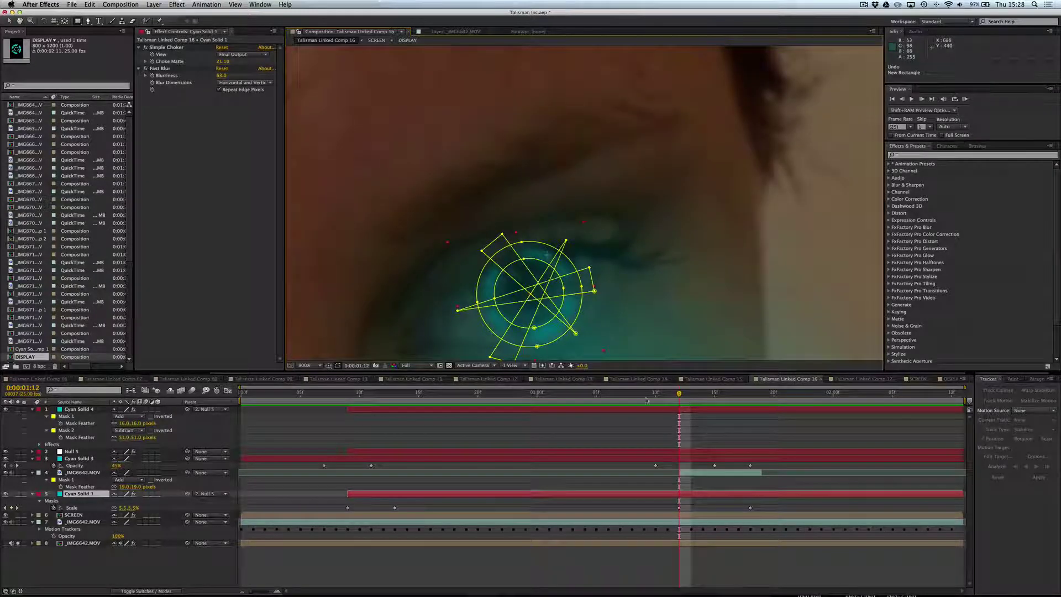
Step: Scrub between 0:00:00:10 and 0:00:01:14 watching the scanner, then select Cyan Solid 3's Opacity keyframes
drag(647, 399, 594, 397)
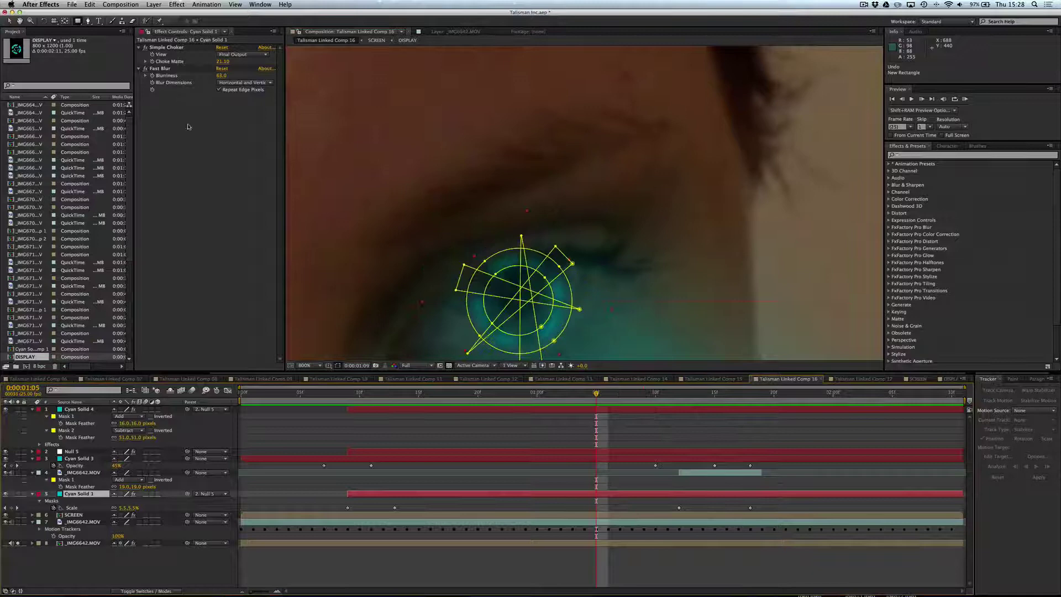
click(165, 49)
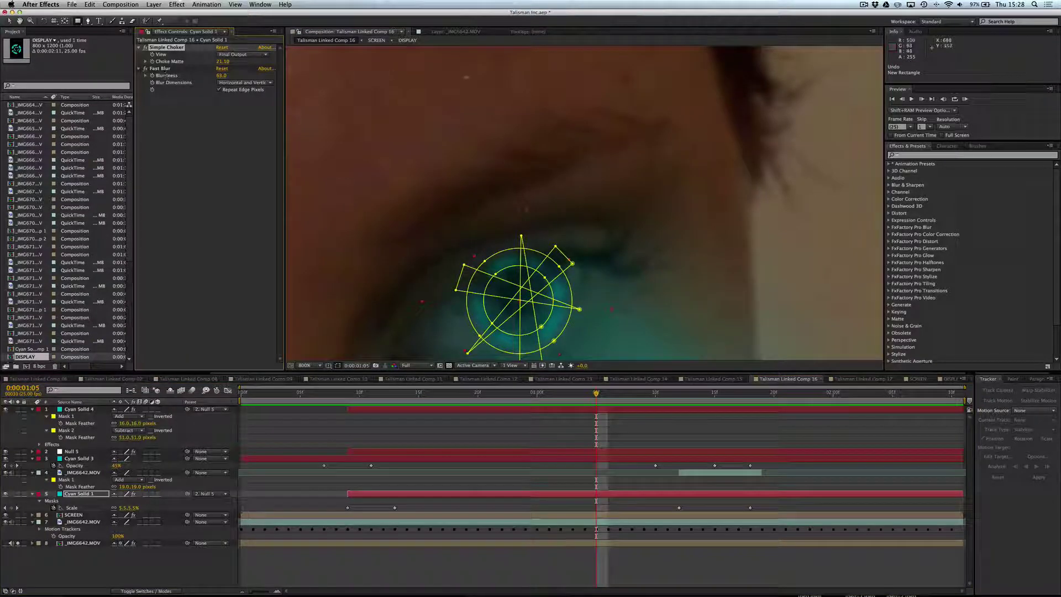
click(624, 397)
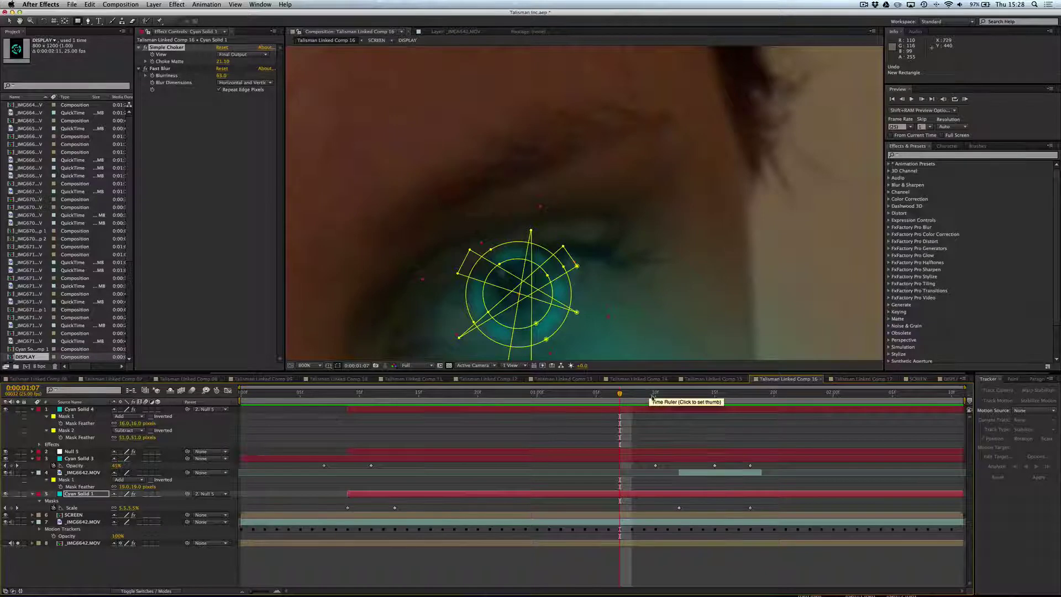
drag(652, 397, 698, 401)
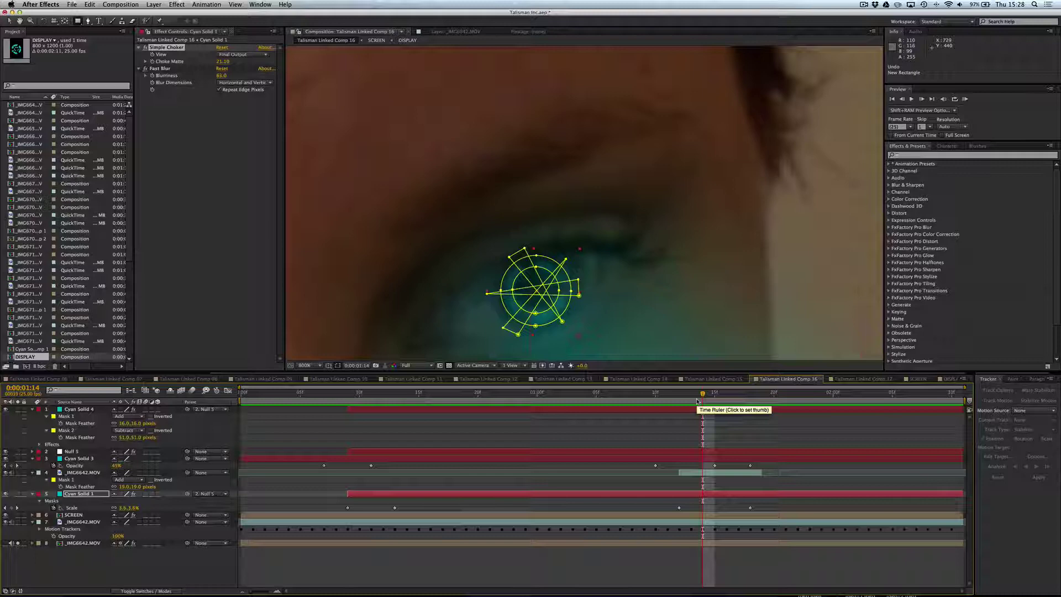
drag(698, 401, 537, 401)
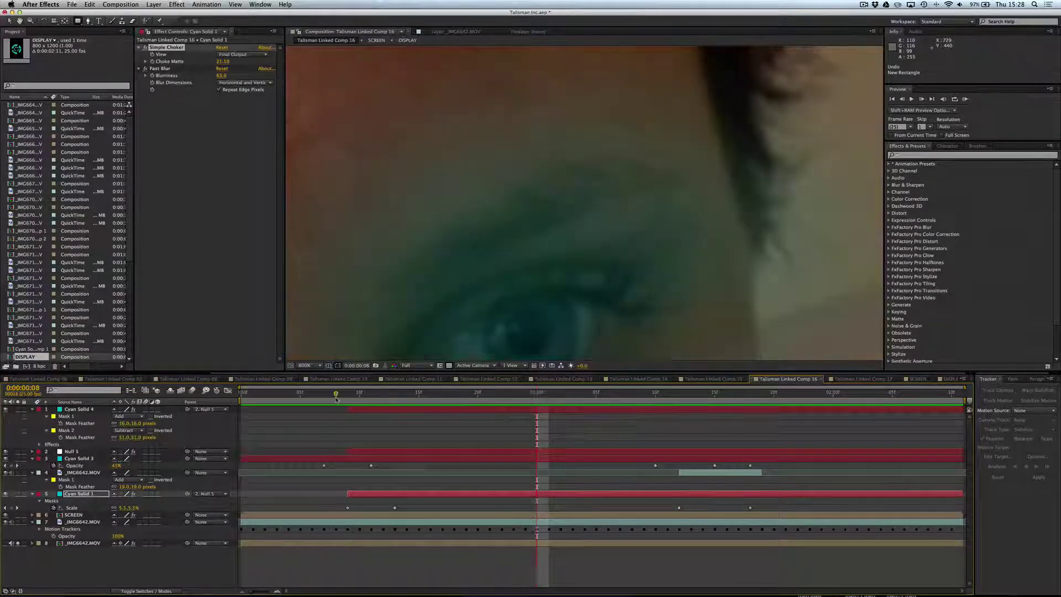
drag(339, 400, 394, 400)
click(86, 465)
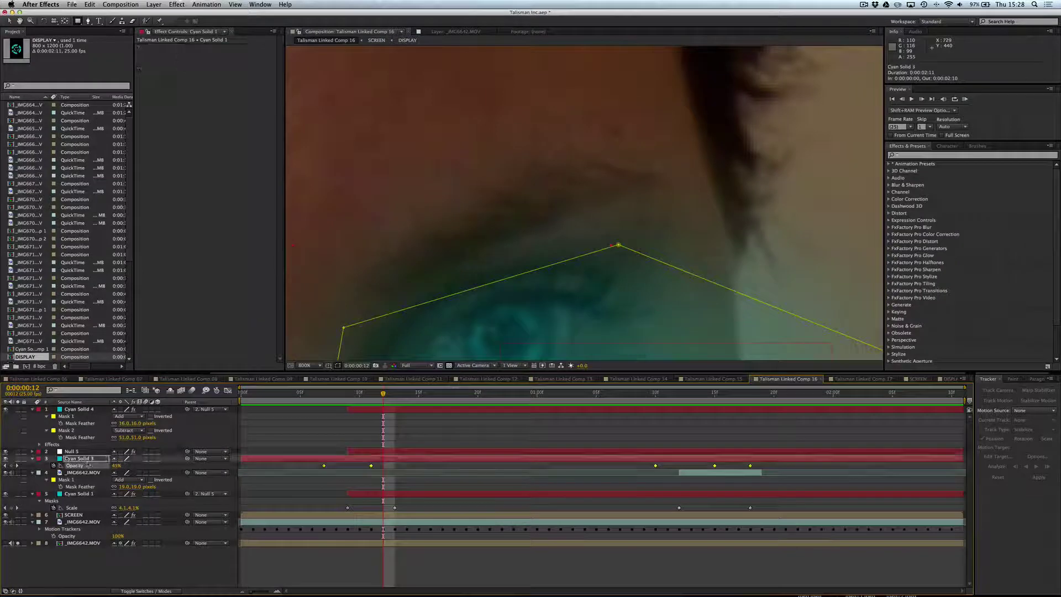
Step: Show Cyan Solid 4's Hue/Saturation settings and frame the eye at frame 10
click(80, 410)
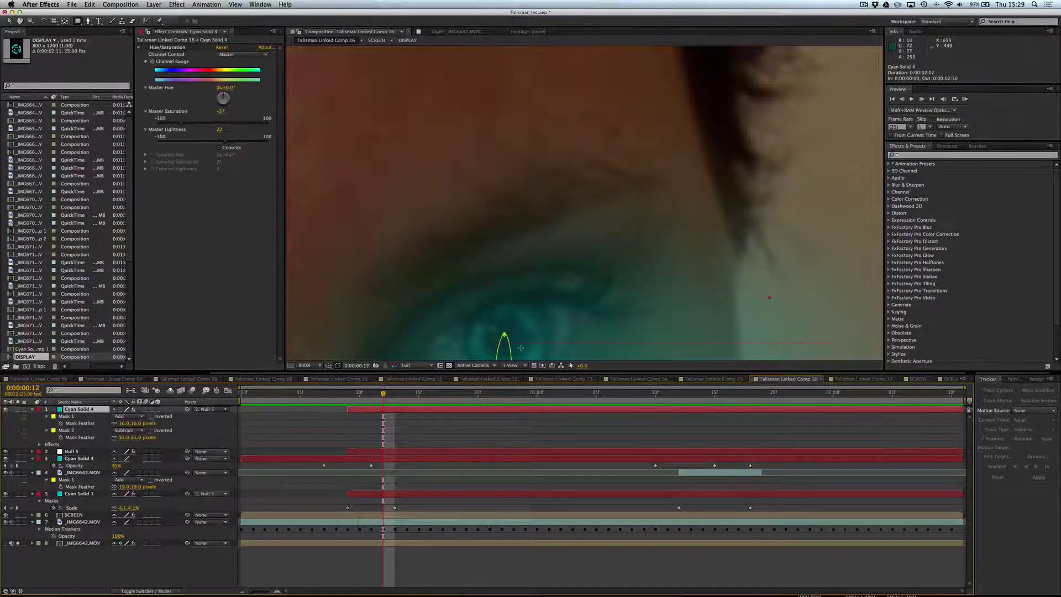
scroll(520, 350, down, 2)
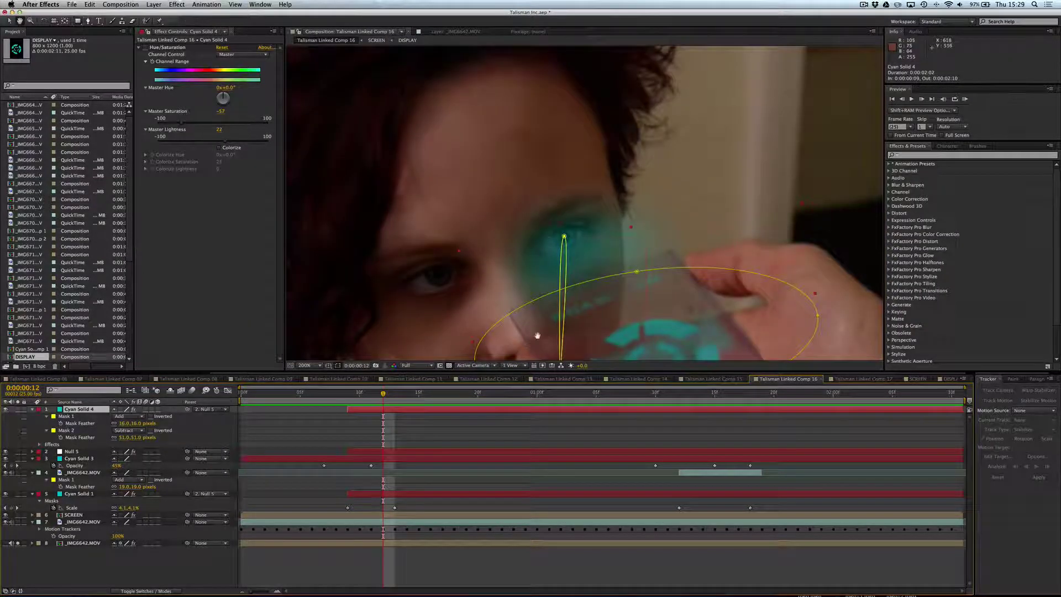
drag(521, 350, 501, 283)
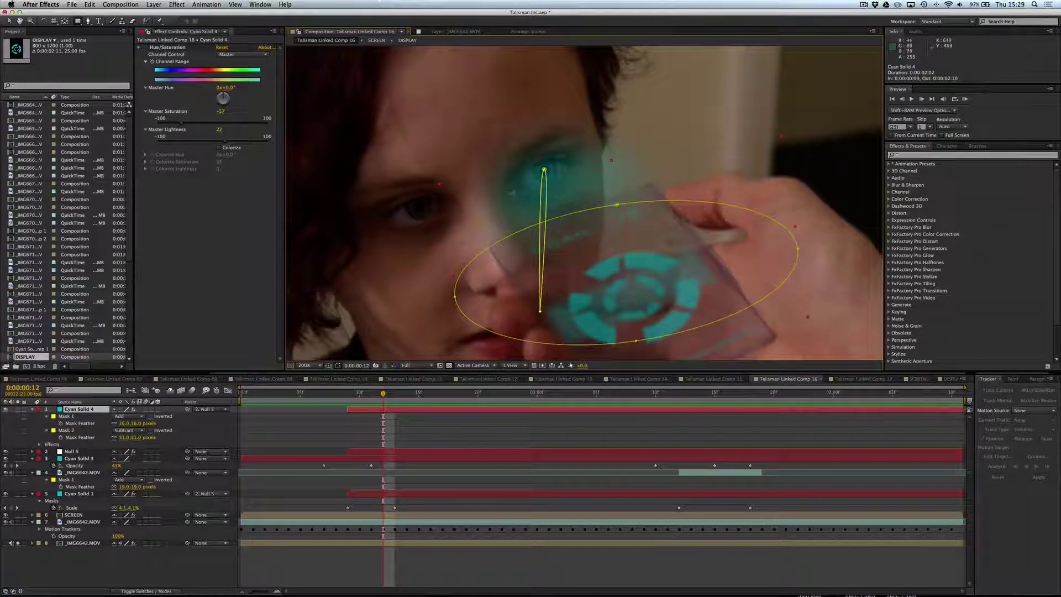
mouse_move(373, 399)
mouse_down()
mouse_move(358, 397)
mouse_move(442, 394)
mouse_up()
Step: Step forward from frame 17 to 22, then select Null 5 to show its tracked path
key(F2)
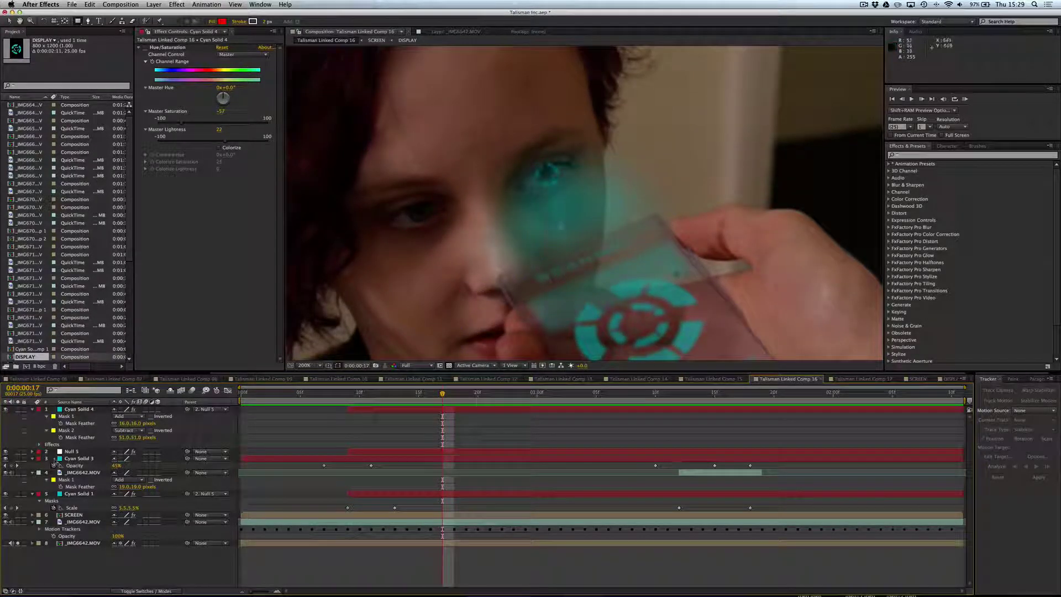
key(Page_Down)
key(Page_Down)
key(Page_Down)
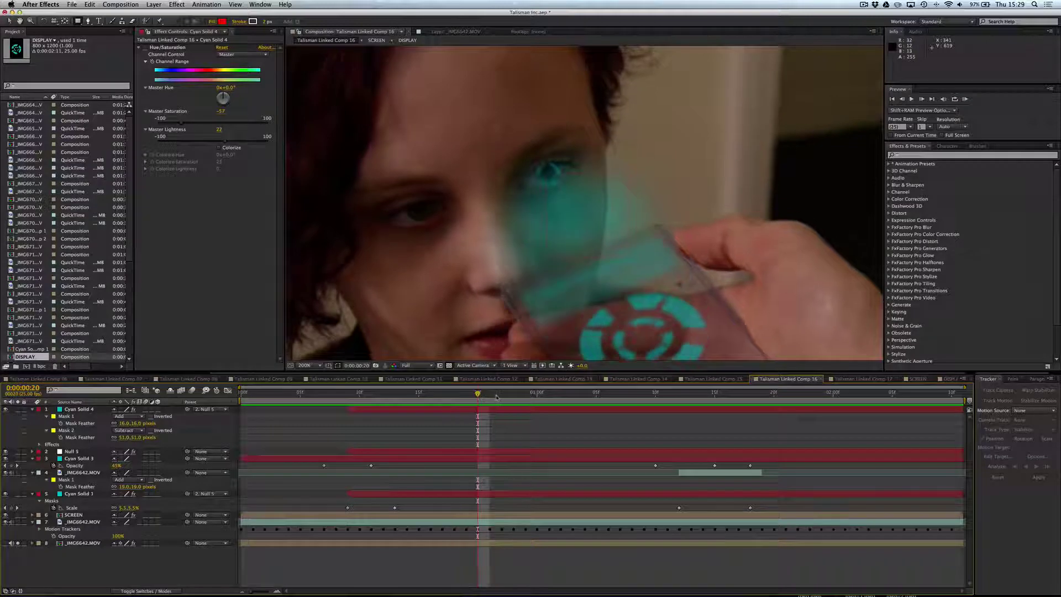
key(Page_Down)
key(Page_Down)
key(Page_Down)
key(Page_Down)
key(Page_Down)
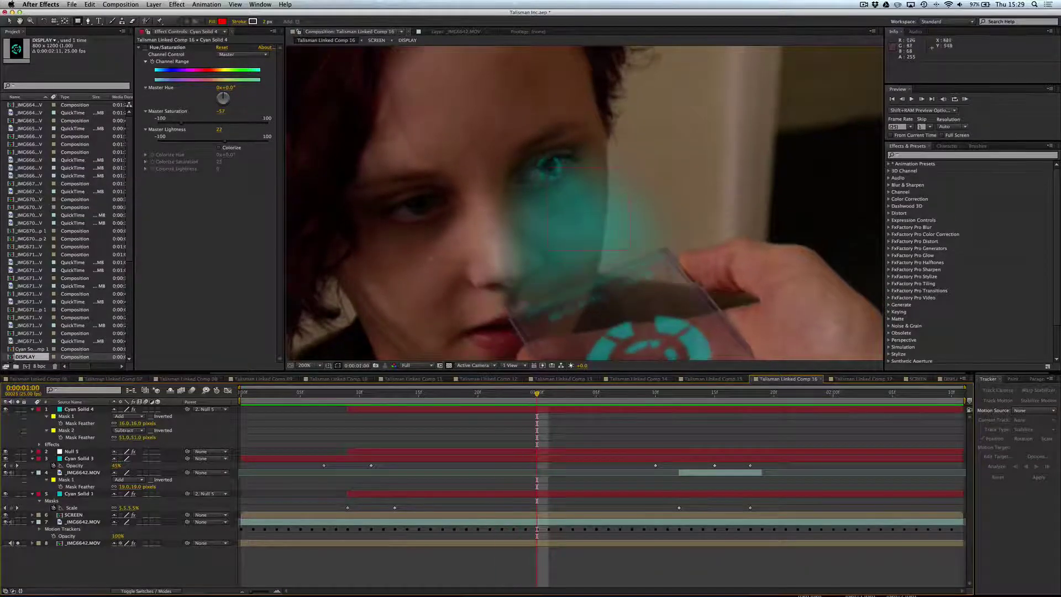
click(78, 453)
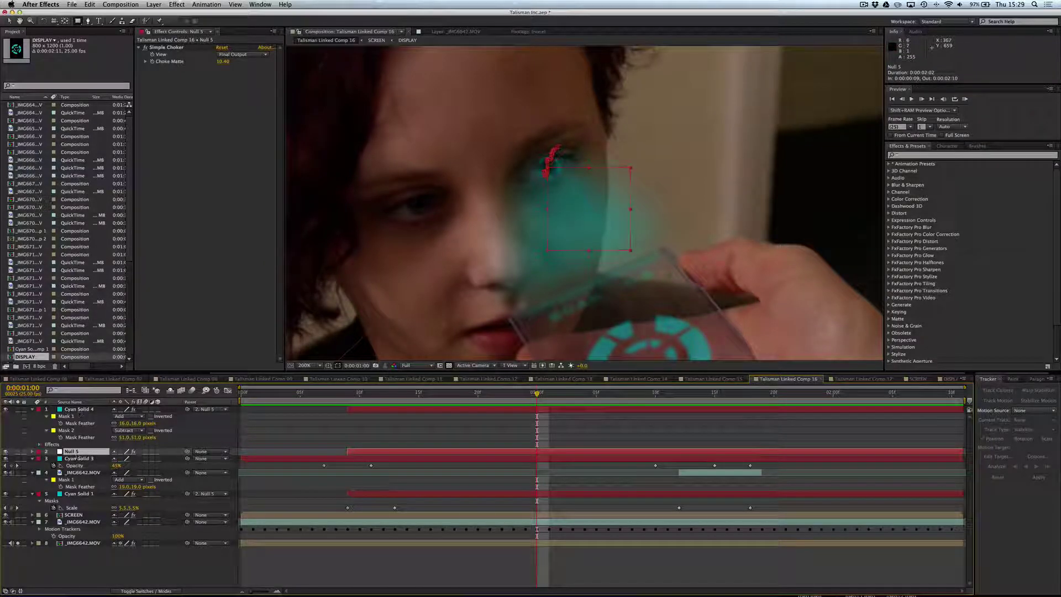
Step: Select Cyan Solid 3, Cyan Solid 1 and Cyan Solid 4 in turn to view their masks and effects
click(77, 459)
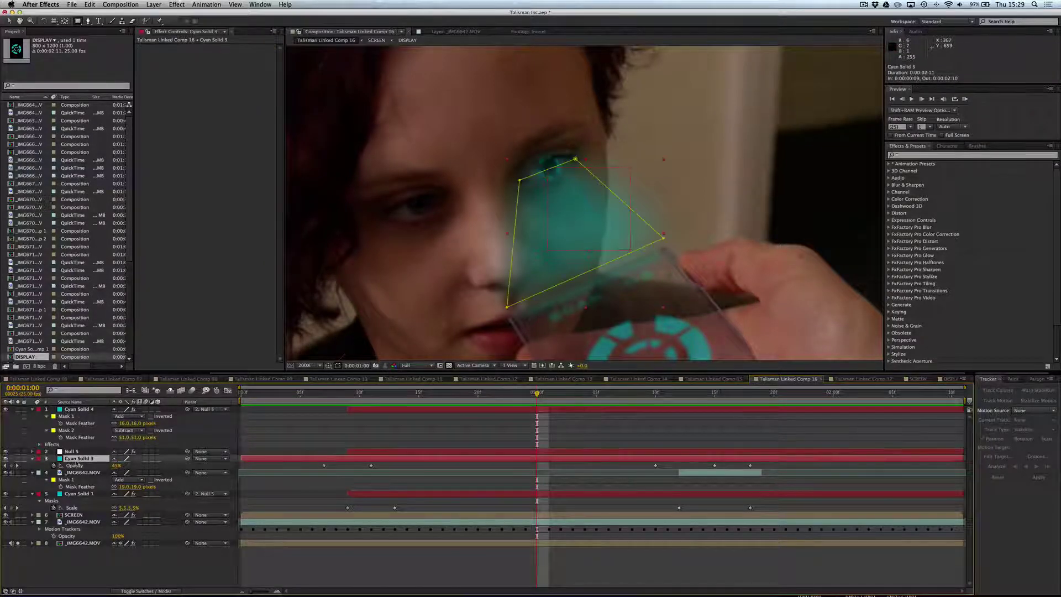
click(86, 495)
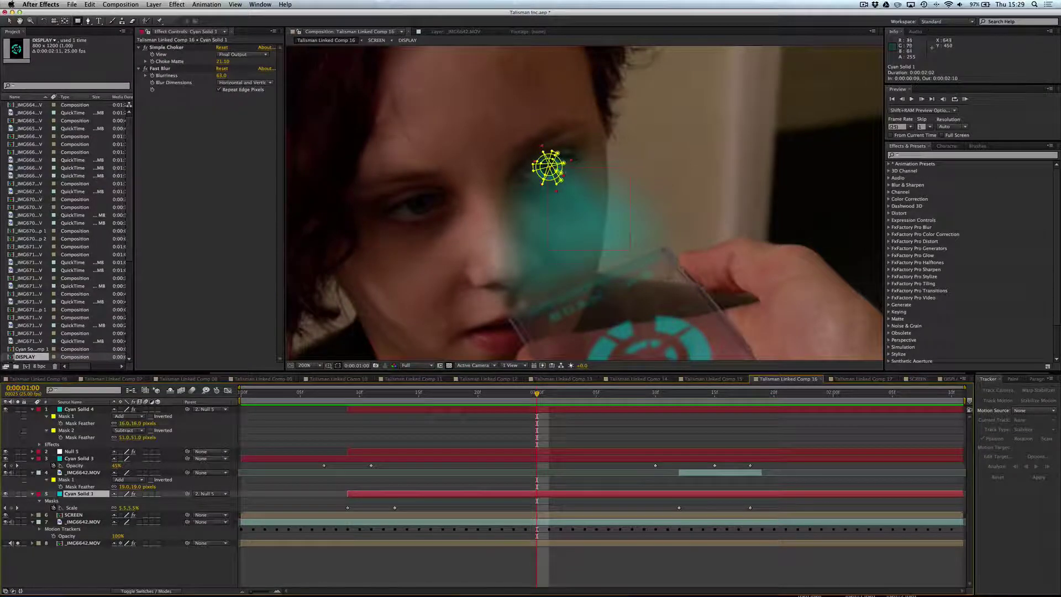
click(78, 409)
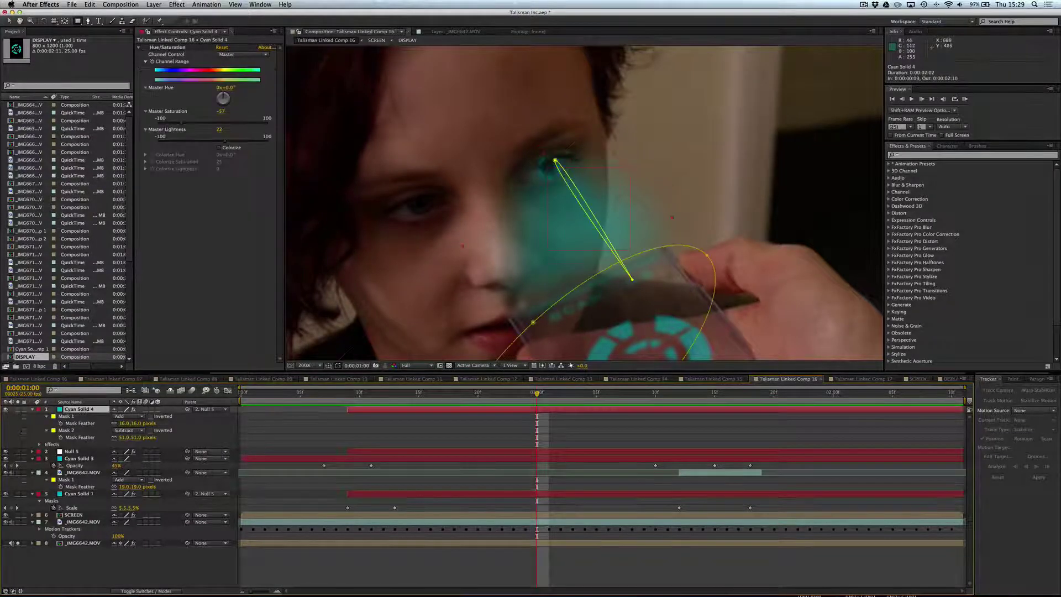
Step: Scrub between frame 12 and about 1:12, then return to the first frame
drag(561, 395, 623, 391)
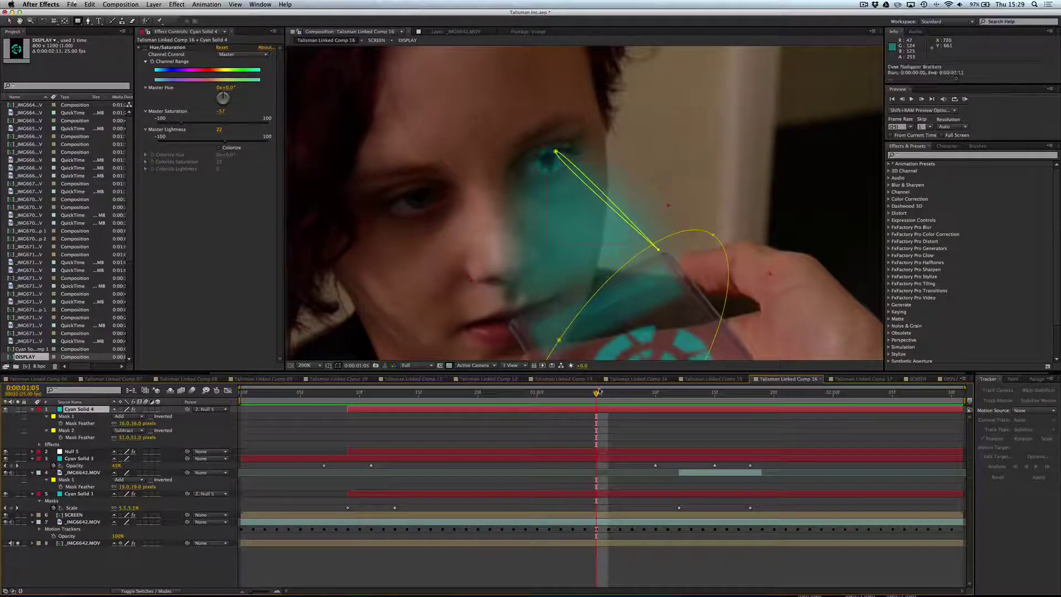
drag(533, 393, 443, 393)
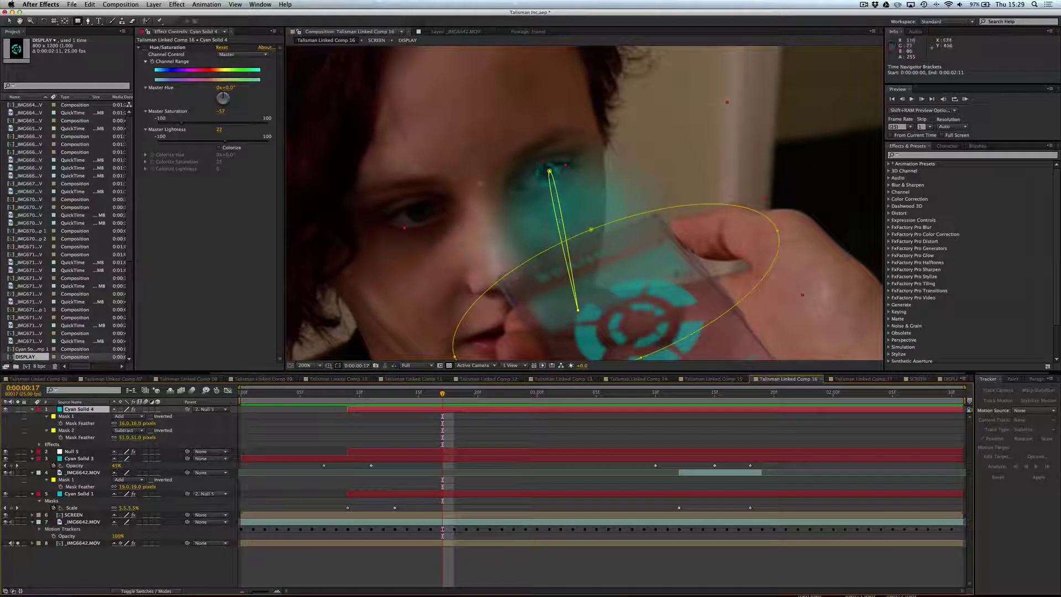
drag(511, 393, 828, 396)
drag(650, 396, 485, 396)
key(Home)
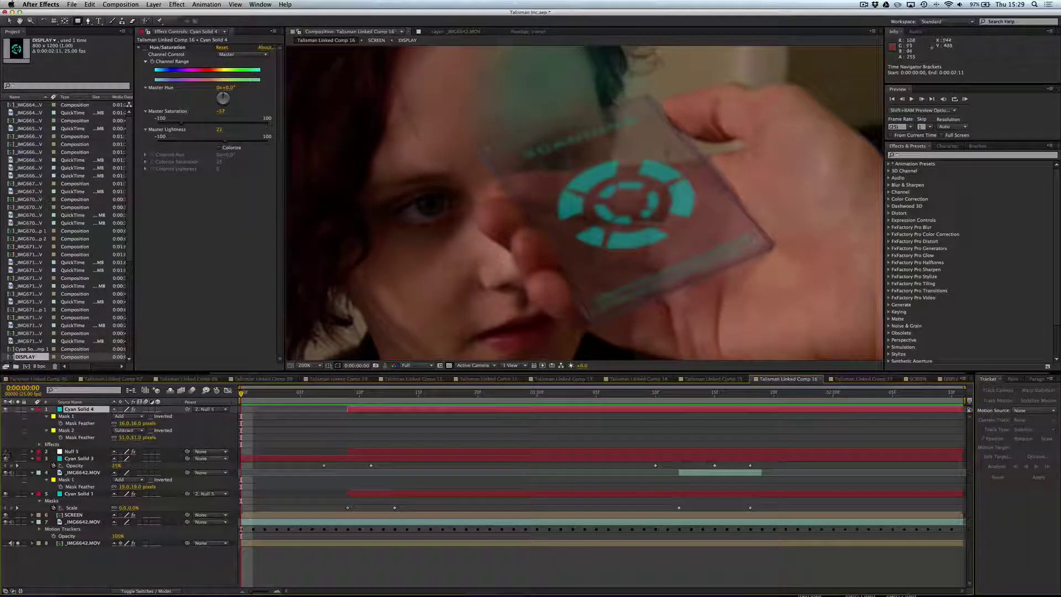
Step: RAM-preview the finished shot, park at 1:15, and switch to the DISPLAY composition
click(964, 99)
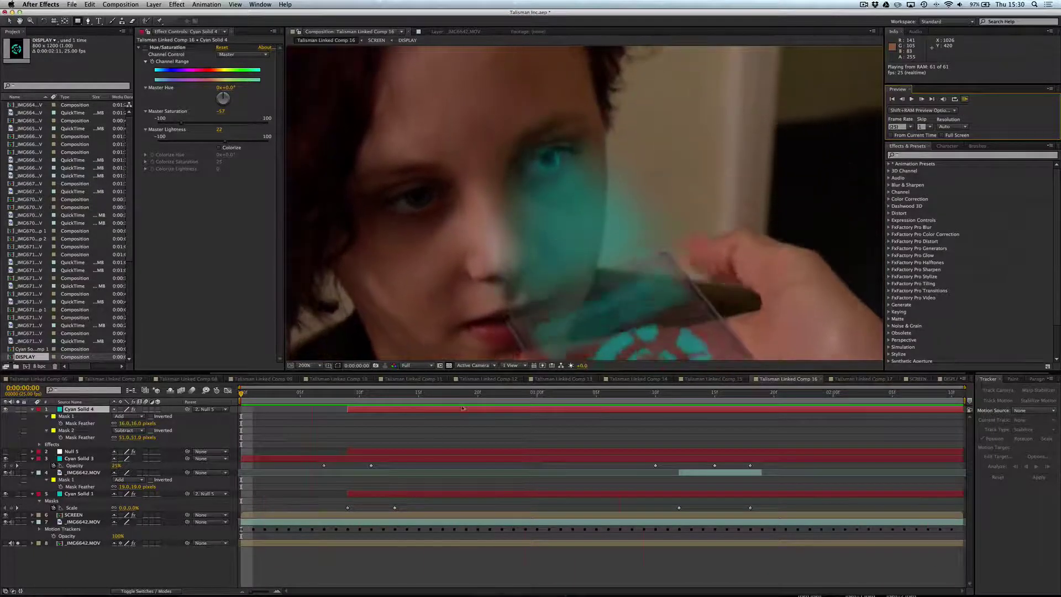
key(space)
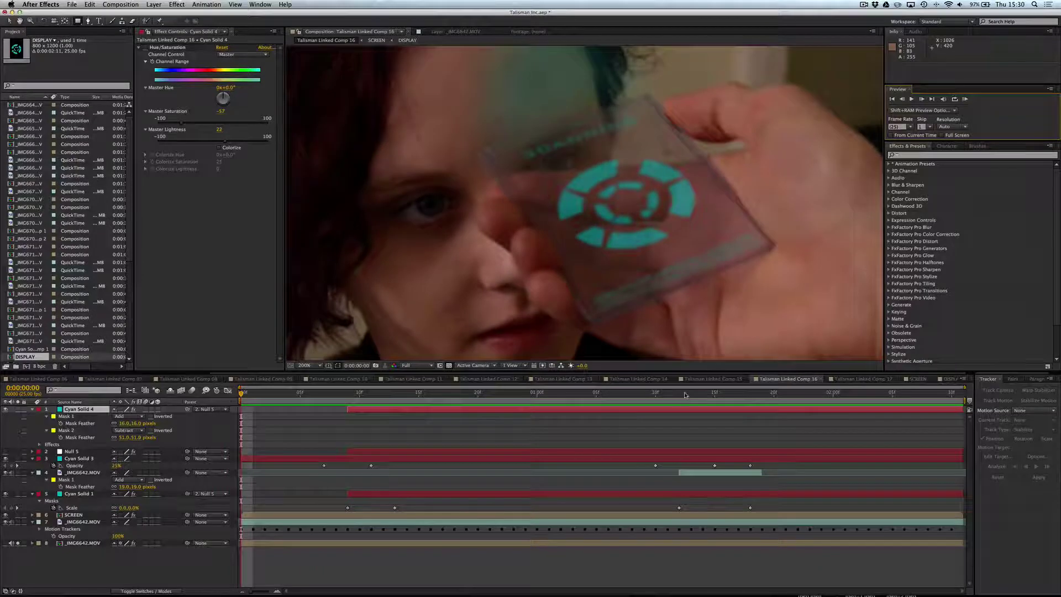
drag(686, 395, 702, 395)
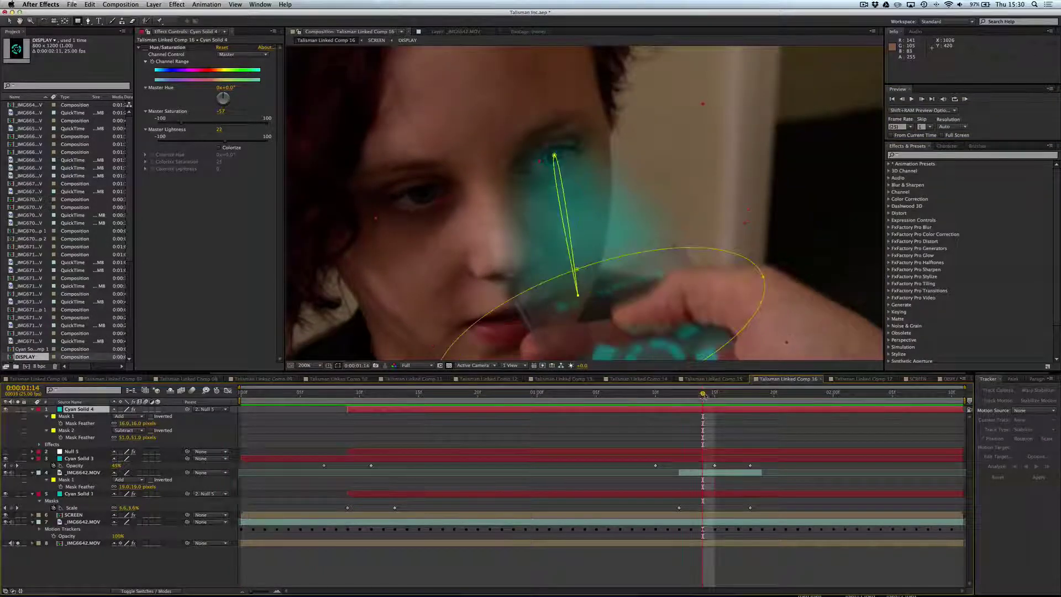
click(714, 395)
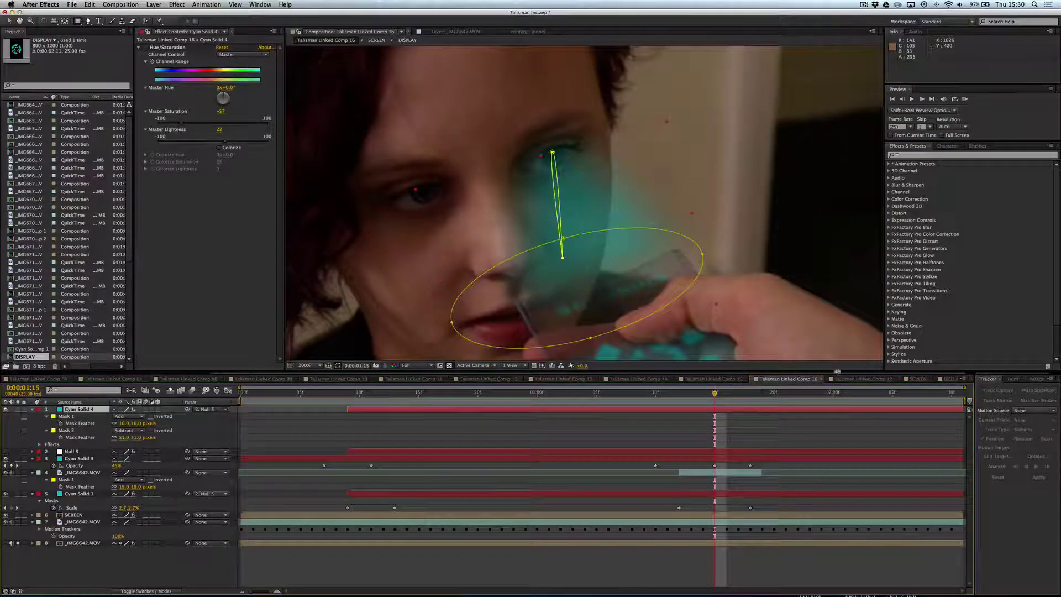
click(949, 378)
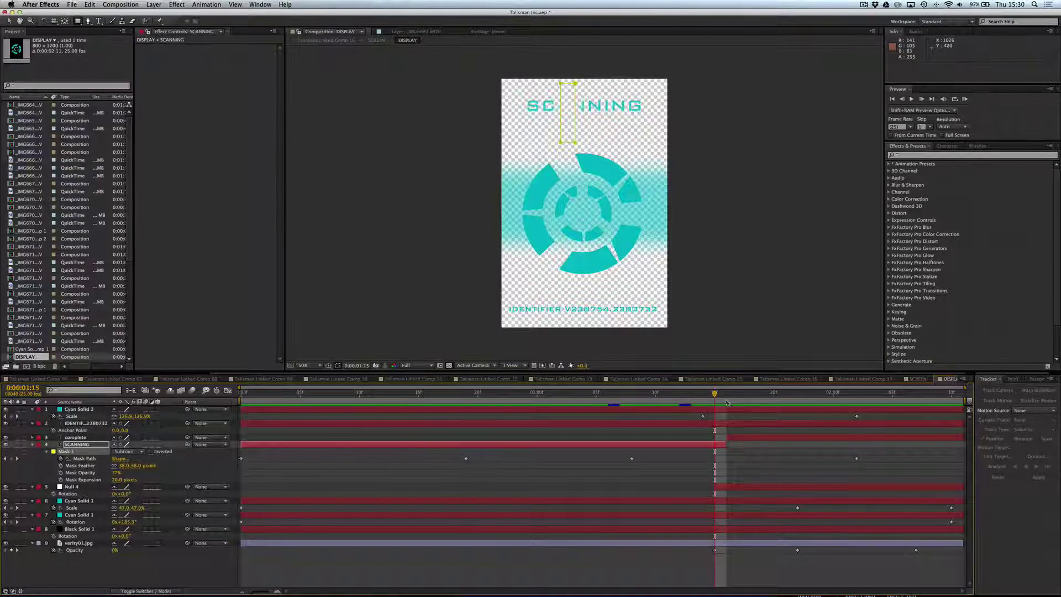
Step: Scrub the DISPLAY animation from SCANNING to COMPLETE, settling at 2 seconds 3 frames
drag(717, 394, 857, 394)
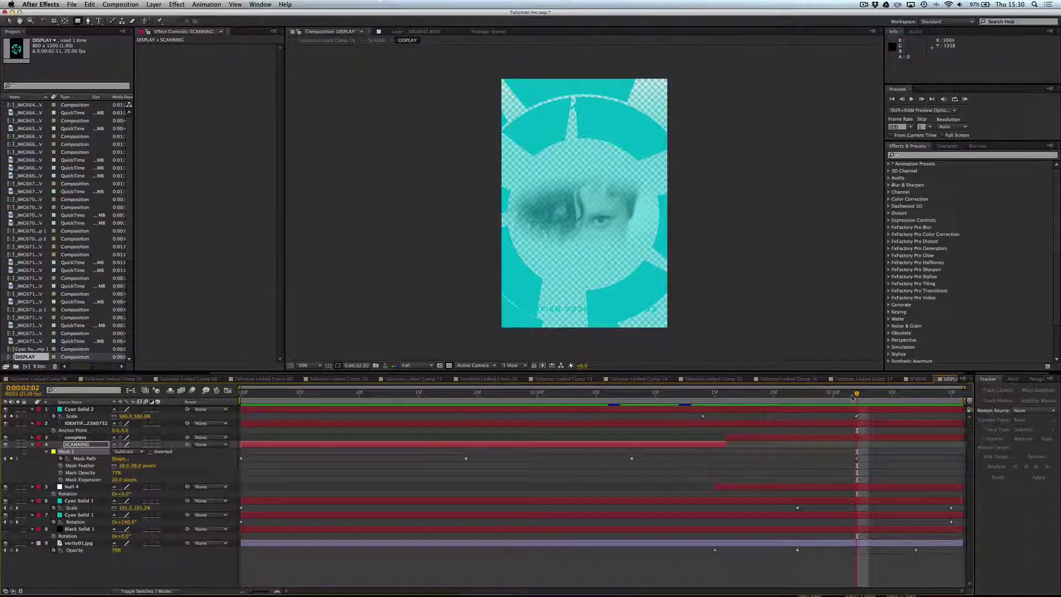
drag(852, 397, 903, 394)
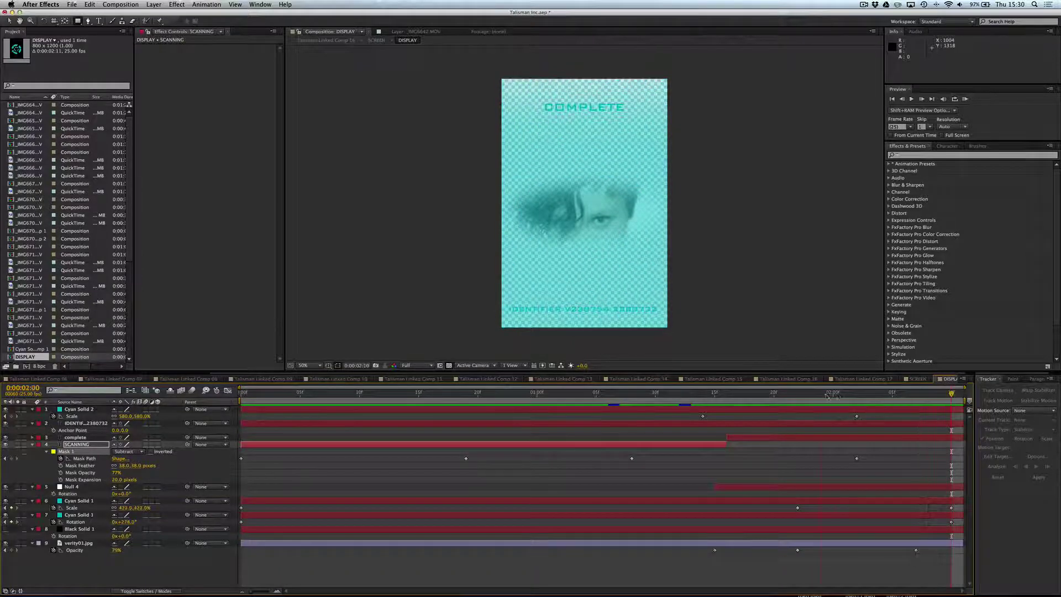
mouse_move(827, 396)
mouse_down()
mouse_move(762, 395)
mouse_move(886, 398)
mouse_move(706, 395)
mouse_move(841, 388)
mouse_up()
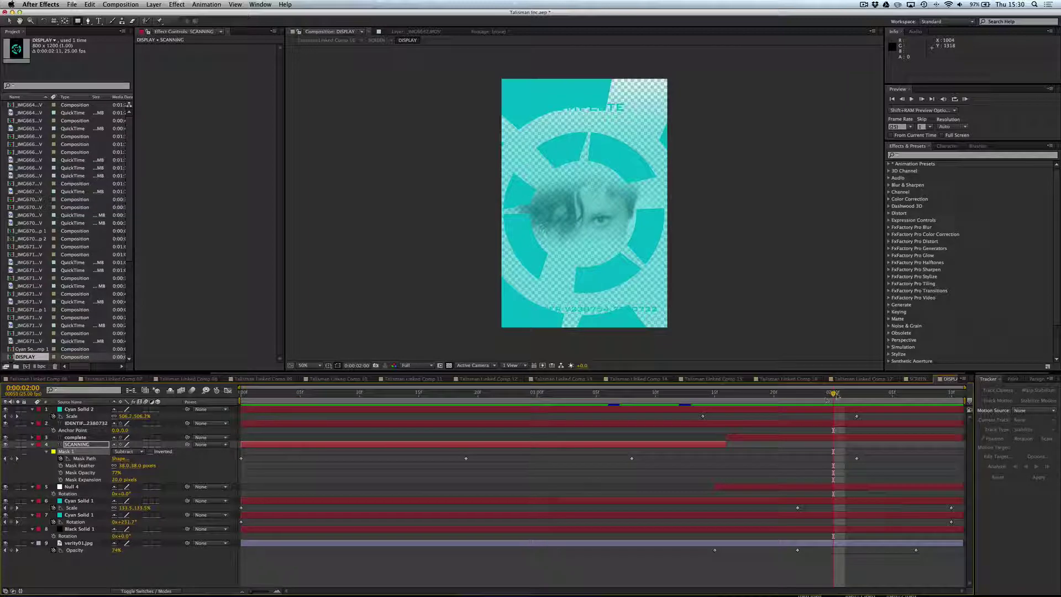
drag(845, 394, 872, 397)
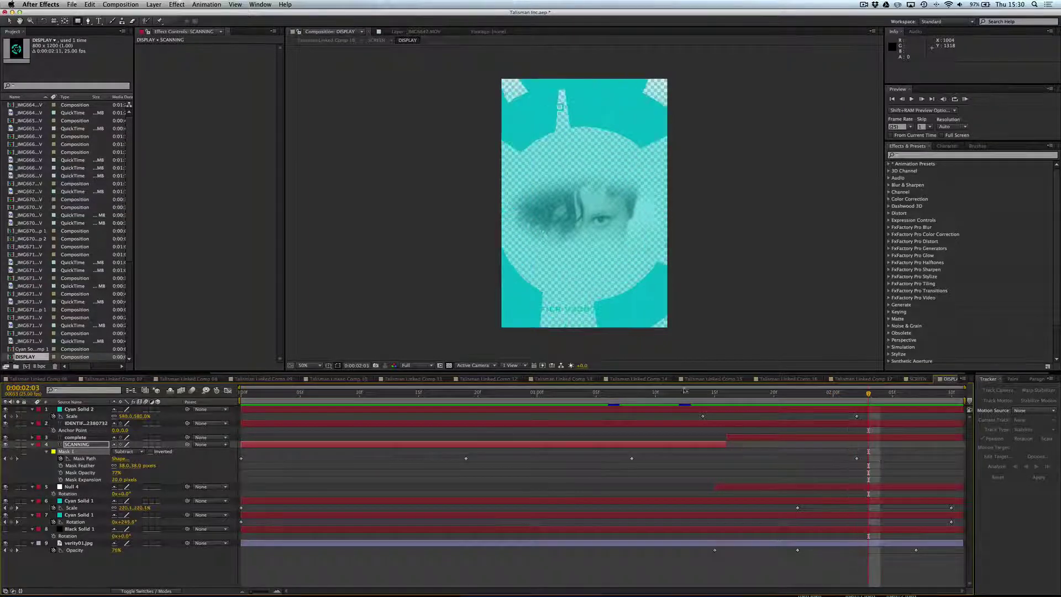
Step: Glance at Talisman Linked Comp 17, return to Comp 16 and zoom the viewer out to 50%
click(859, 379)
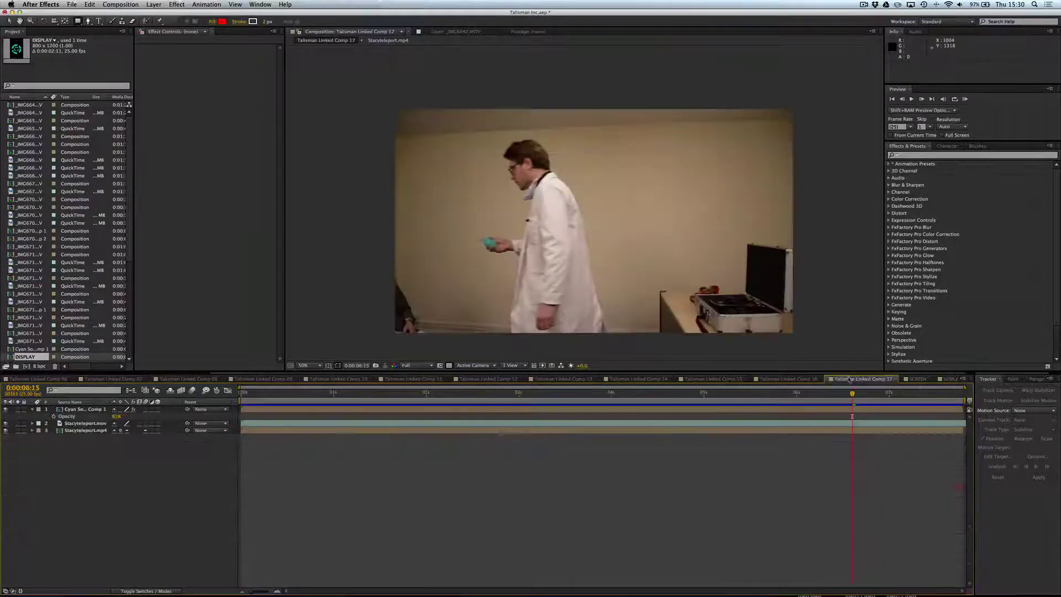
click(798, 380)
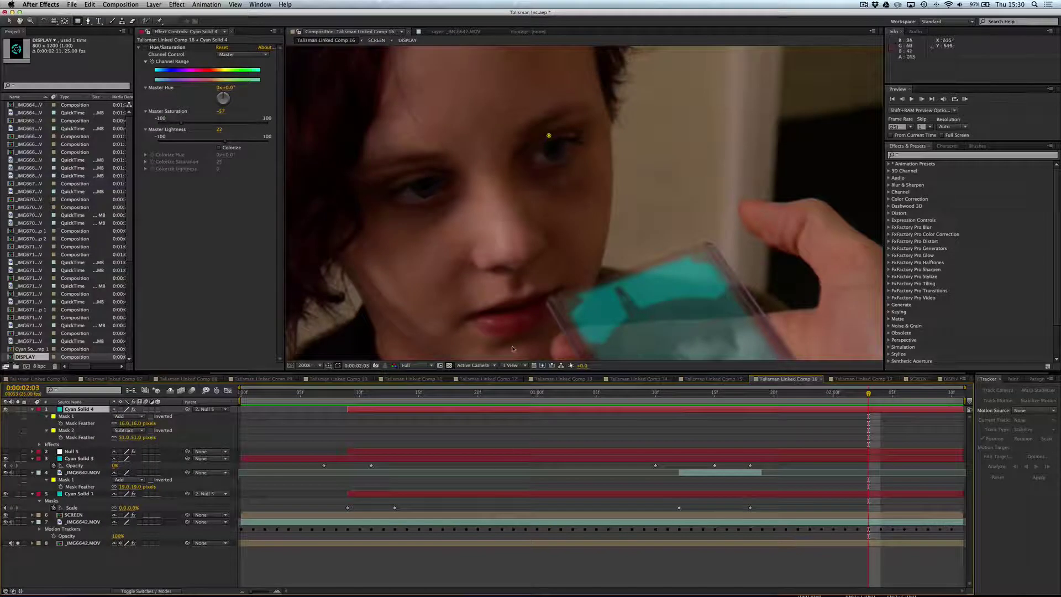
scroll(513, 349, down, 1)
scroll(512, 349, down, 1)
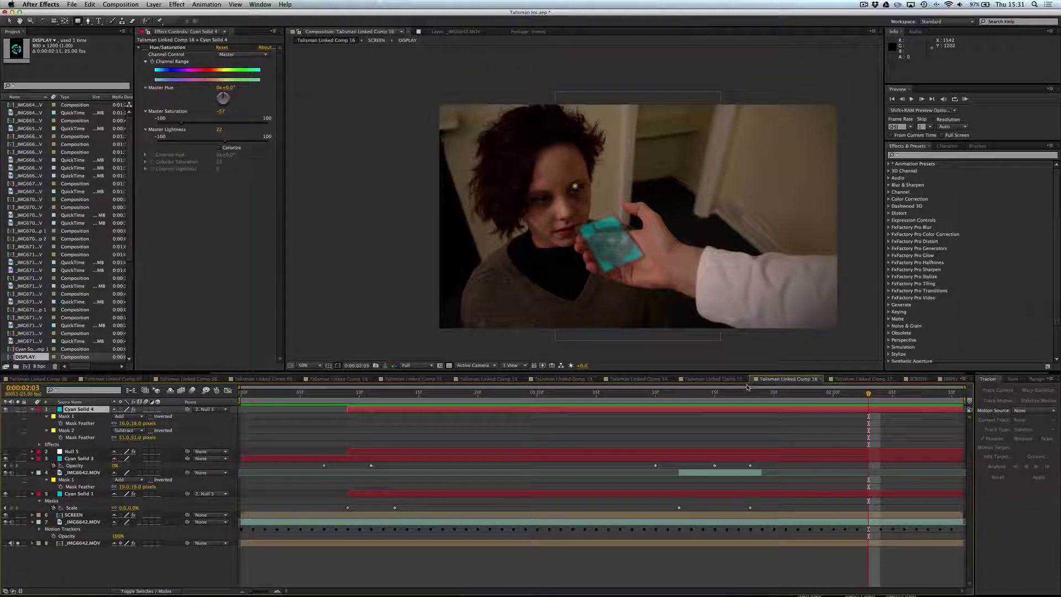
Step: Go to frame 22, deselect layers to hide mask outlines, then move to frame 11
click(500, 407)
click(401, 428)
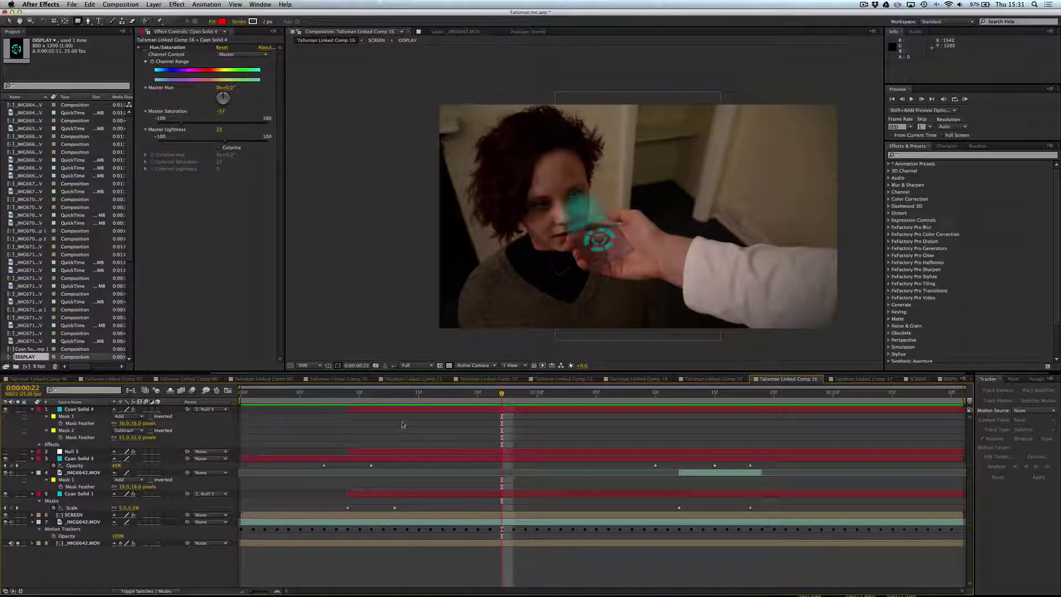
click(369, 401)
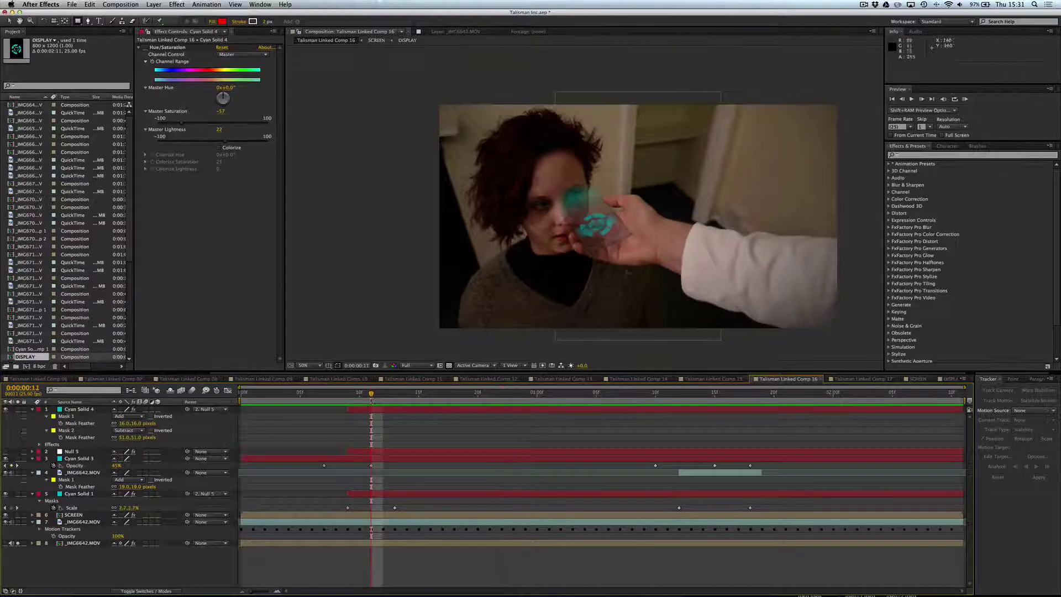